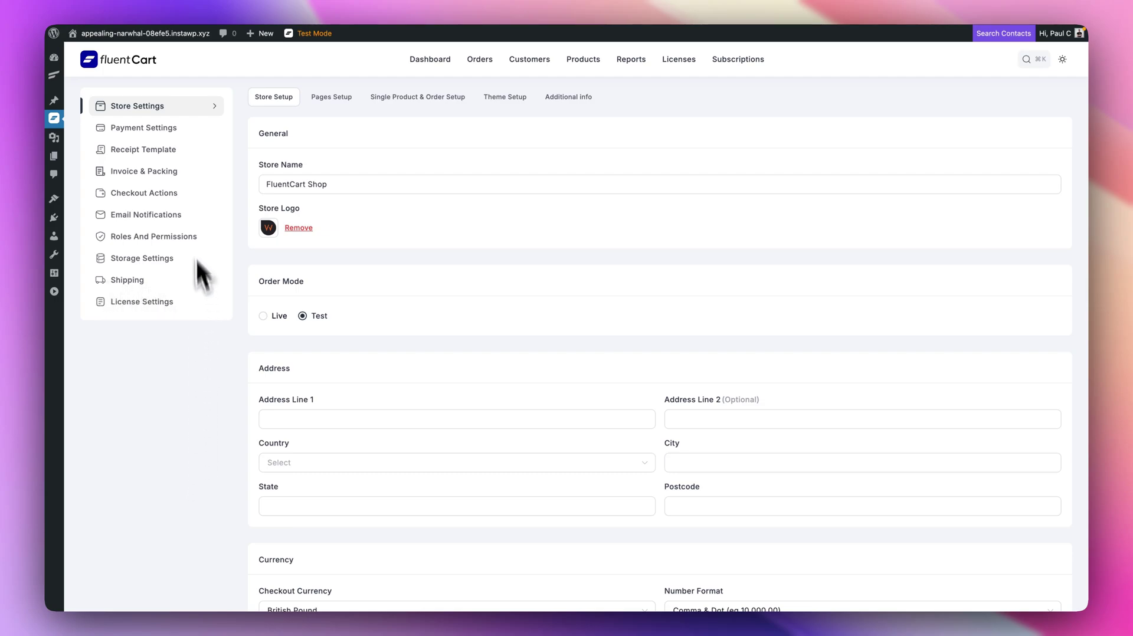
- Open the Single Product & Order Setup settings under Pages Setup
{"action": "scroll", "coordinate": [437, 283], "scroll_direction": "down", "scroll_amount": 5}
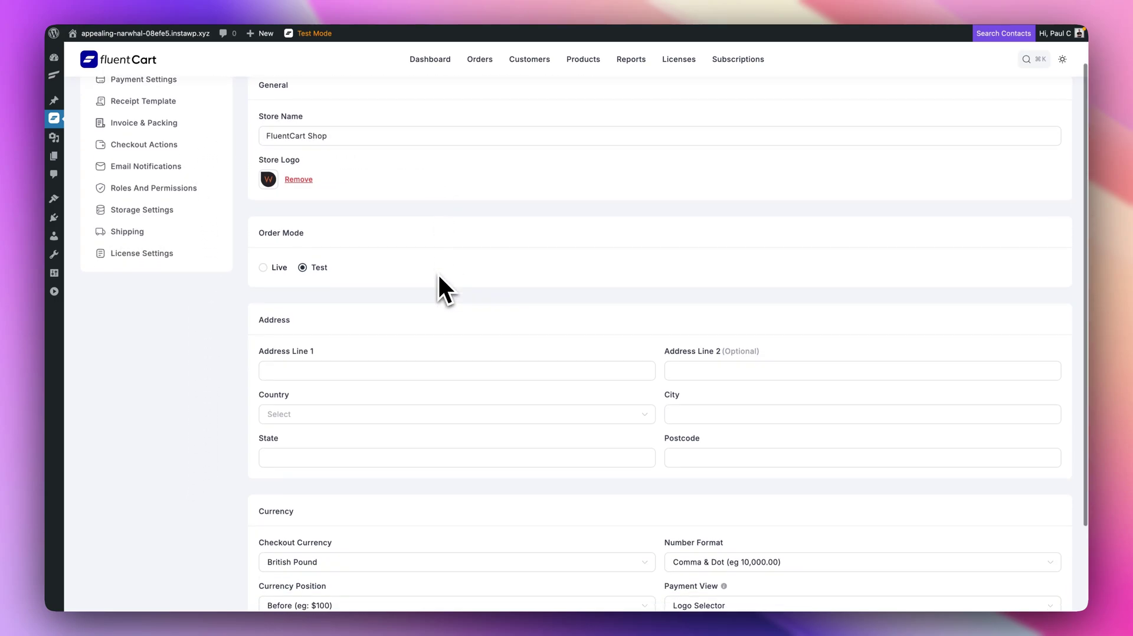
{"action": "scroll", "coordinate": [438, 277], "scroll_direction": "up", "scroll_amount": 5}
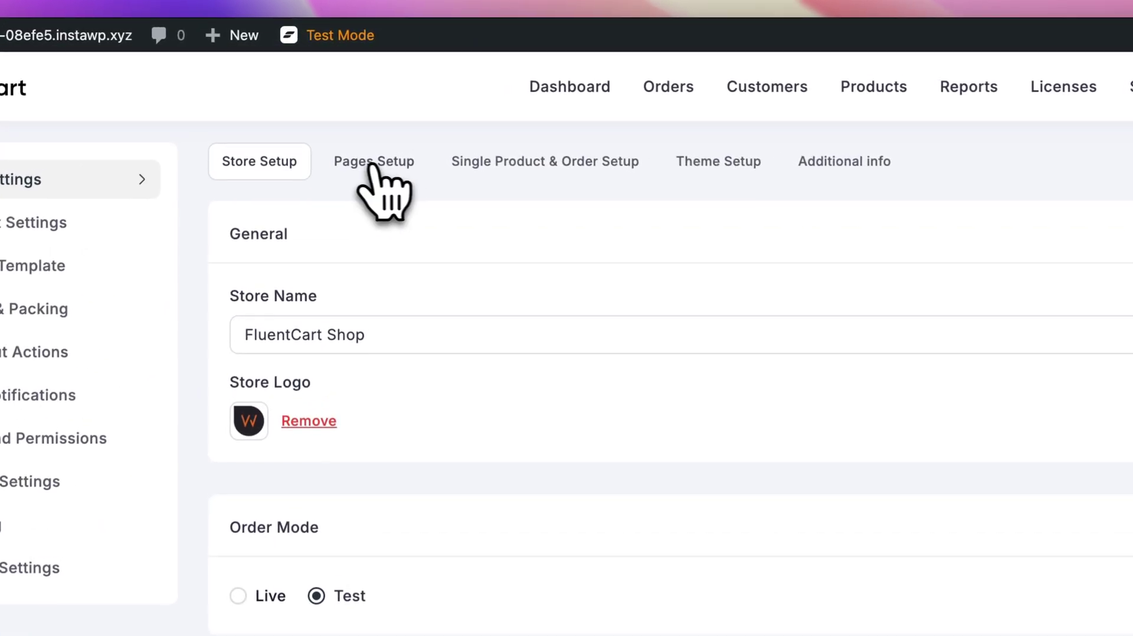
{"action": "left_click", "coordinate": [325, 97]}
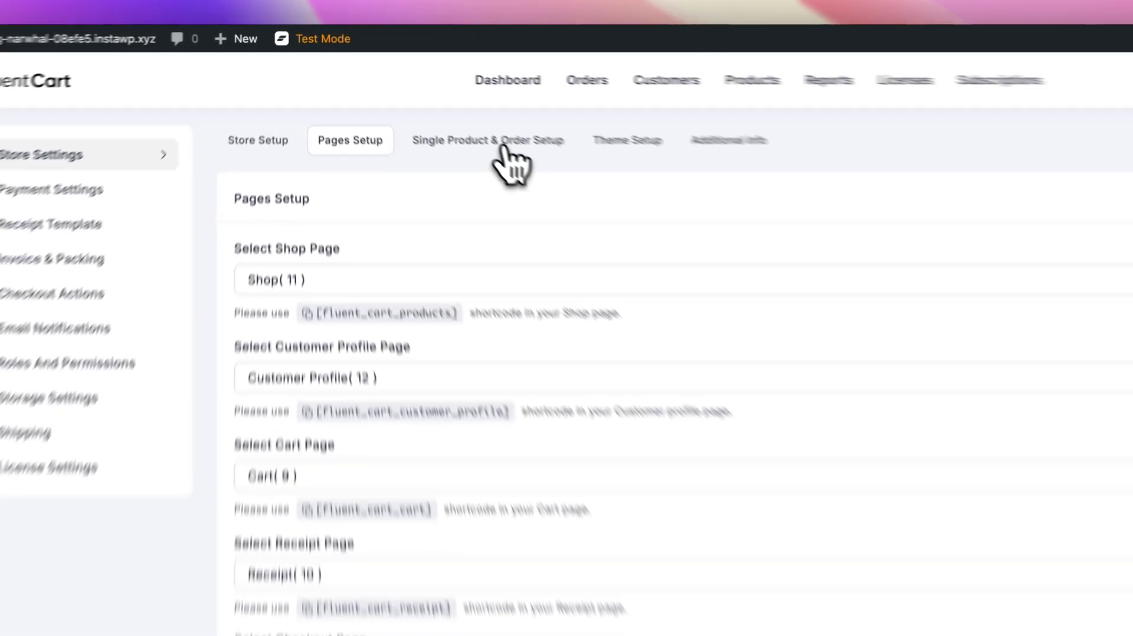
{"action": "left_click", "coordinate": [426, 98]}
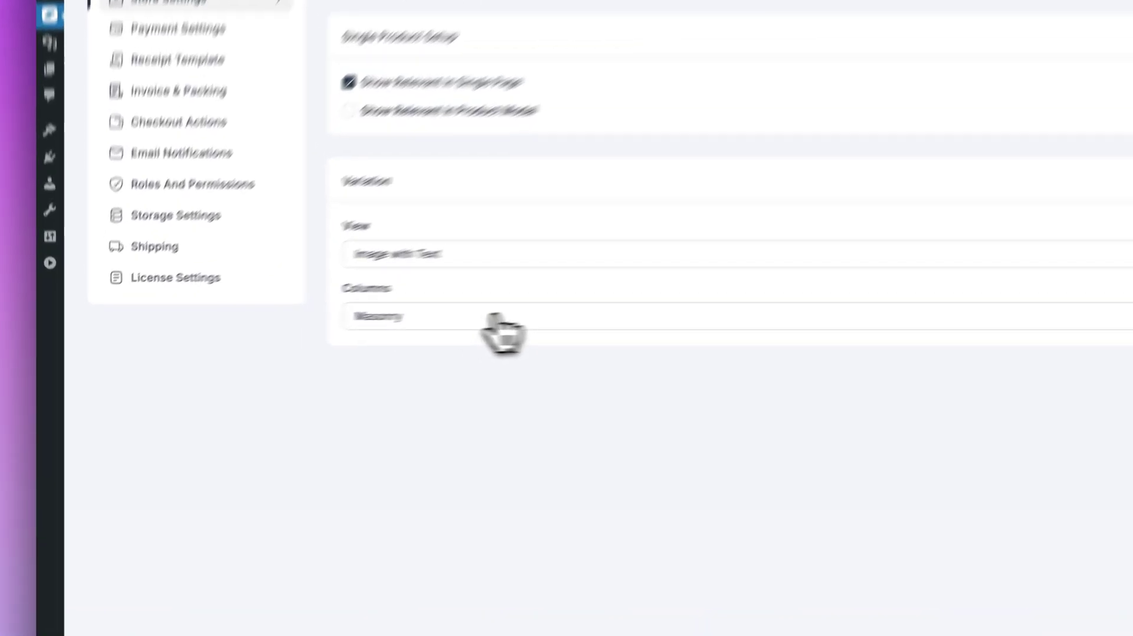
- Review the variation Columns and View choices, keeping Masonry and Image with Text
{"action": "left_click", "coordinate": [364, 328]}
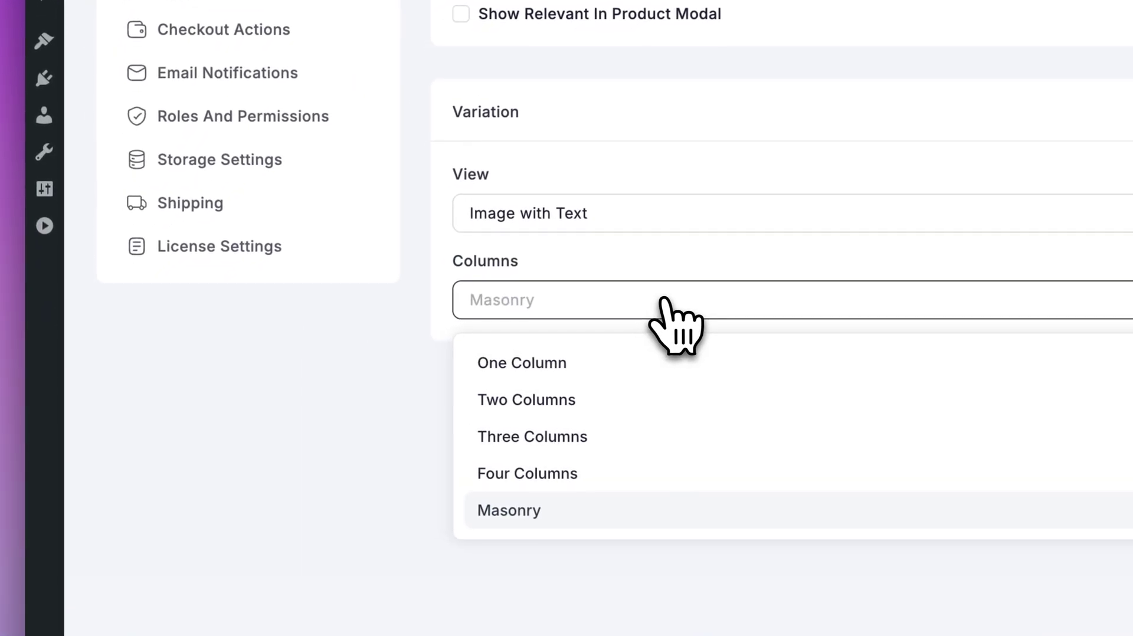
{"action": "left_click", "coordinate": [372, 400]}
{"action": "left_click", "coordinate": [573, 216]}
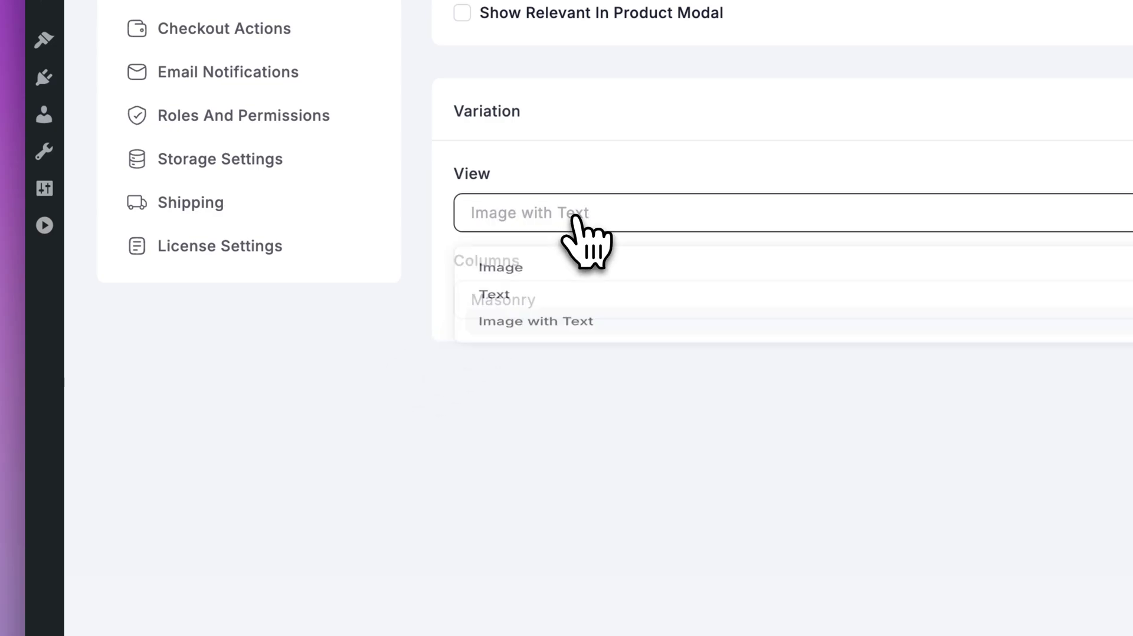
{"action": "left_click", "coordinate": [372, 431]}
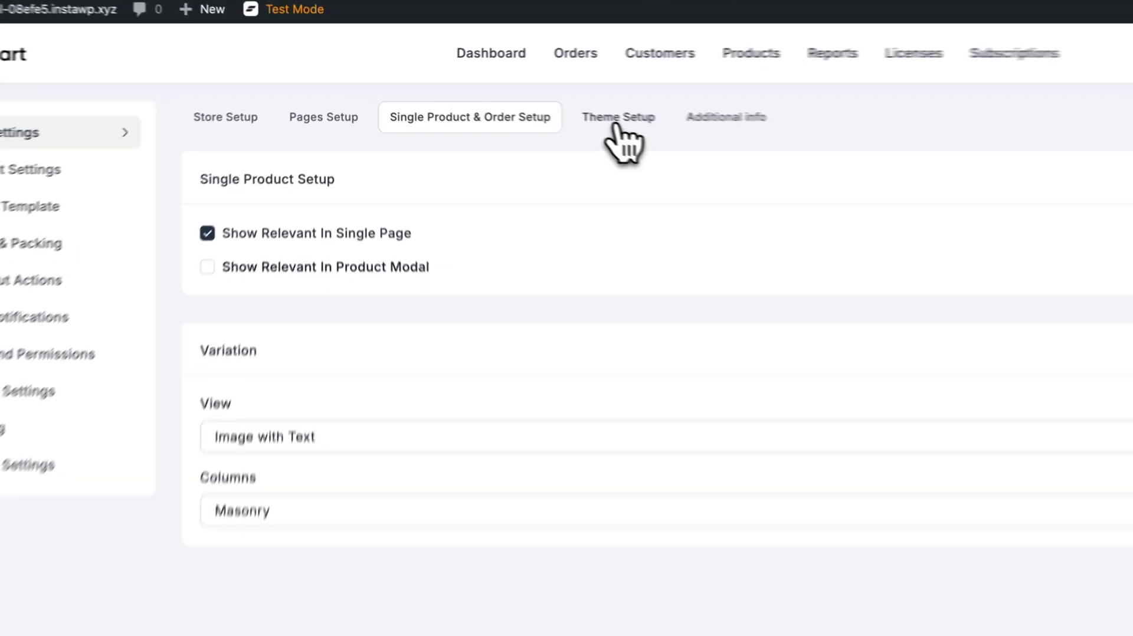
- Review the Theme Setup colours and Additional info checkboxes, then open Payment Settings
{"action": "left_click", "coordinate": [505, 98]}
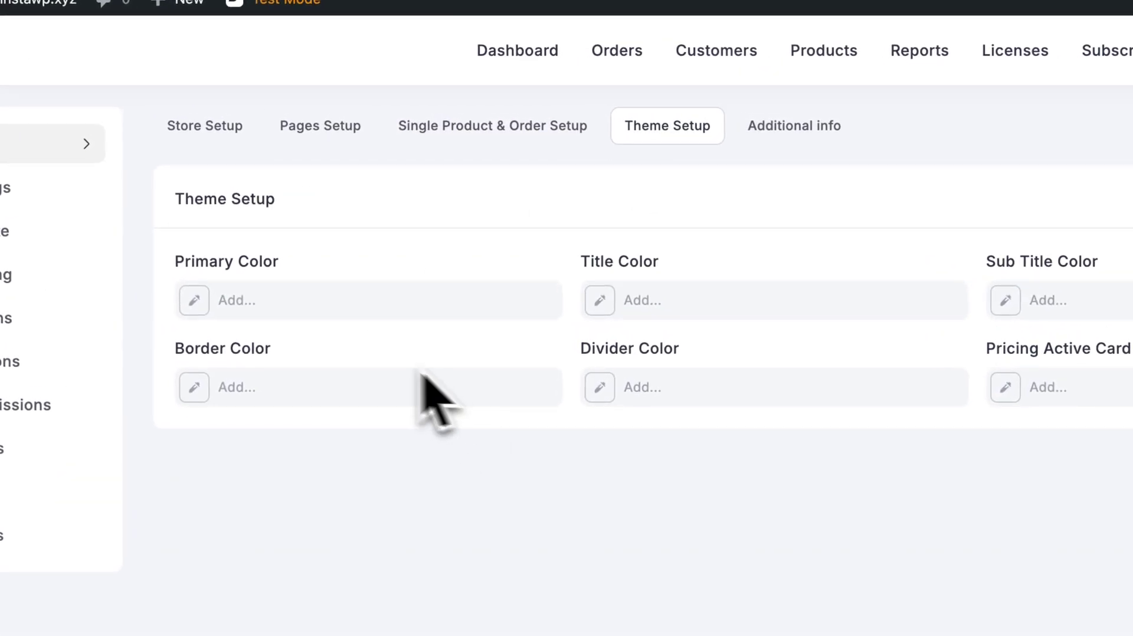
{"action": "left_click", "coordinate": [813, 131]}
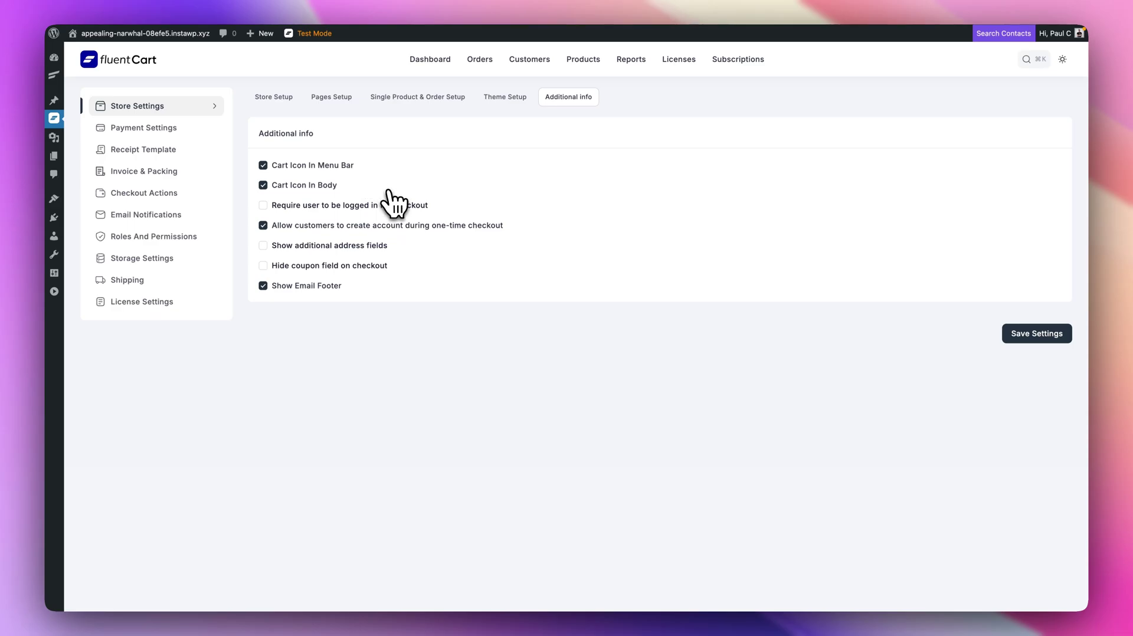
{"action": "left_click", "coordinate": [168, 129]}
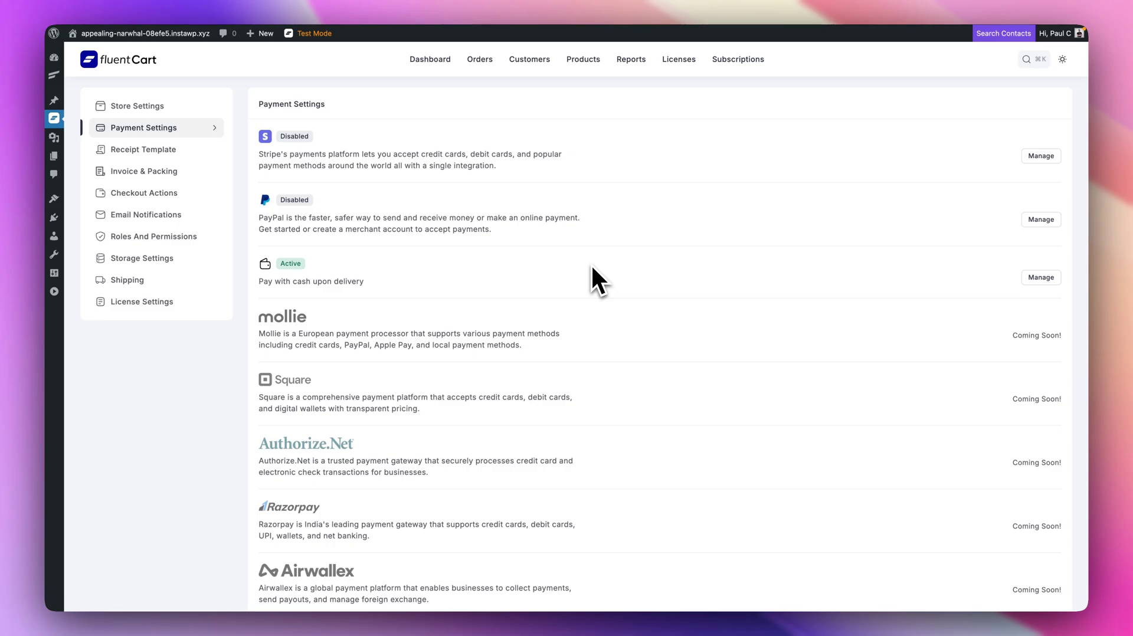
{"action": "scroll", "coordinate": [613, 304], "scroll_direction": "down", "scroll_amount": 3}
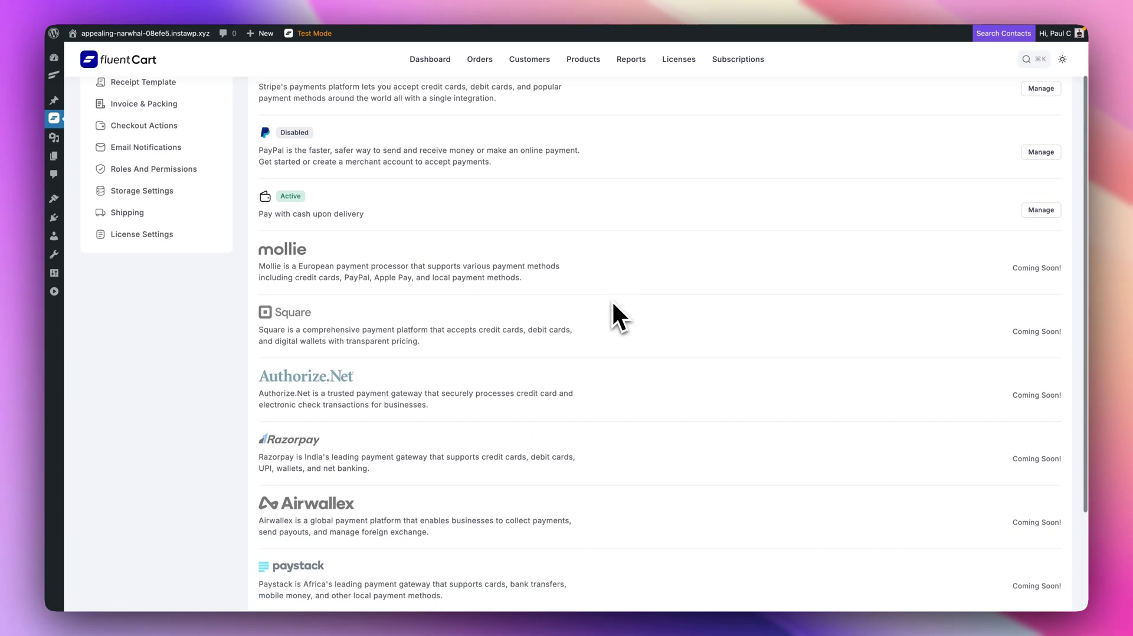
{"action": "scroll", "coordinate": [612, 304], "scroll_direction": "down", "scroll_amount": 2}
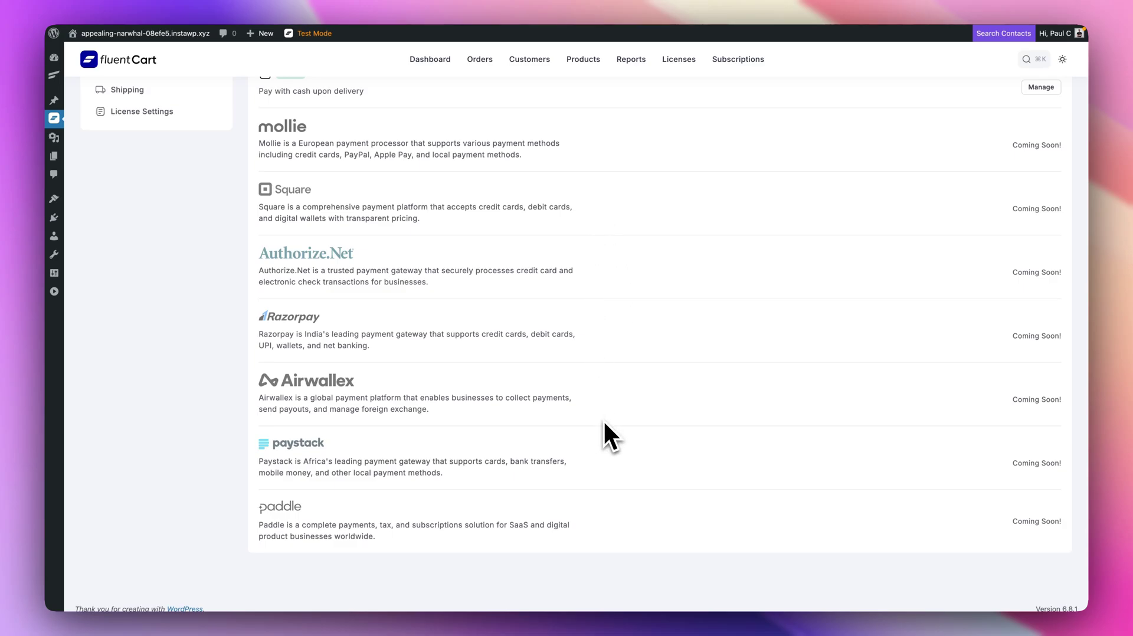
{"action": "scroll", "coordinate": [584, 404], "scroll_direction": "up", "scroll_amount": 5}
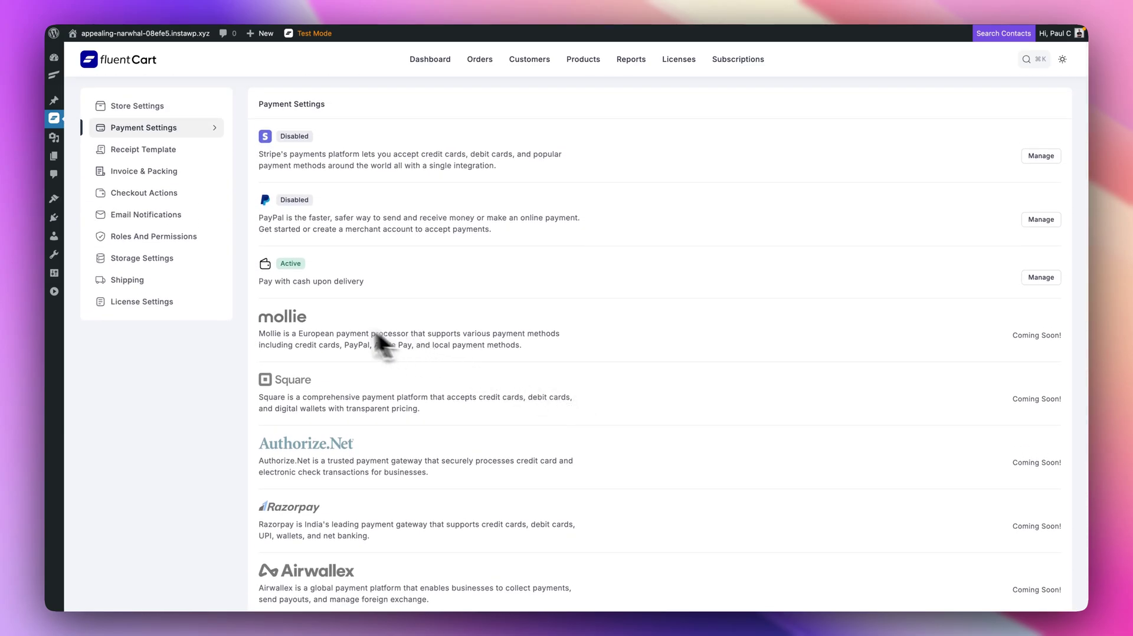
- Open the Receipt Template, enlarge its editor to show the Order Created receipt, and browse the shortcodes
{"action": "left_click", "coordinate": [154, 153]}
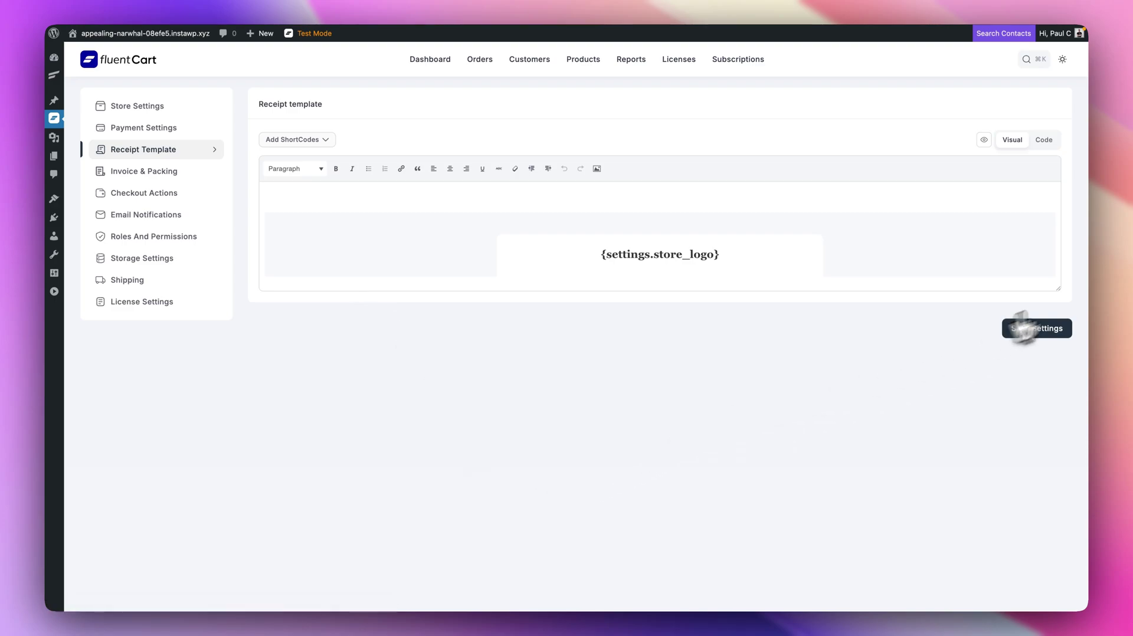
{"action": "left_click_drag", "start_coordinate": [1057, 290], "coordinate": [1082, 519]}
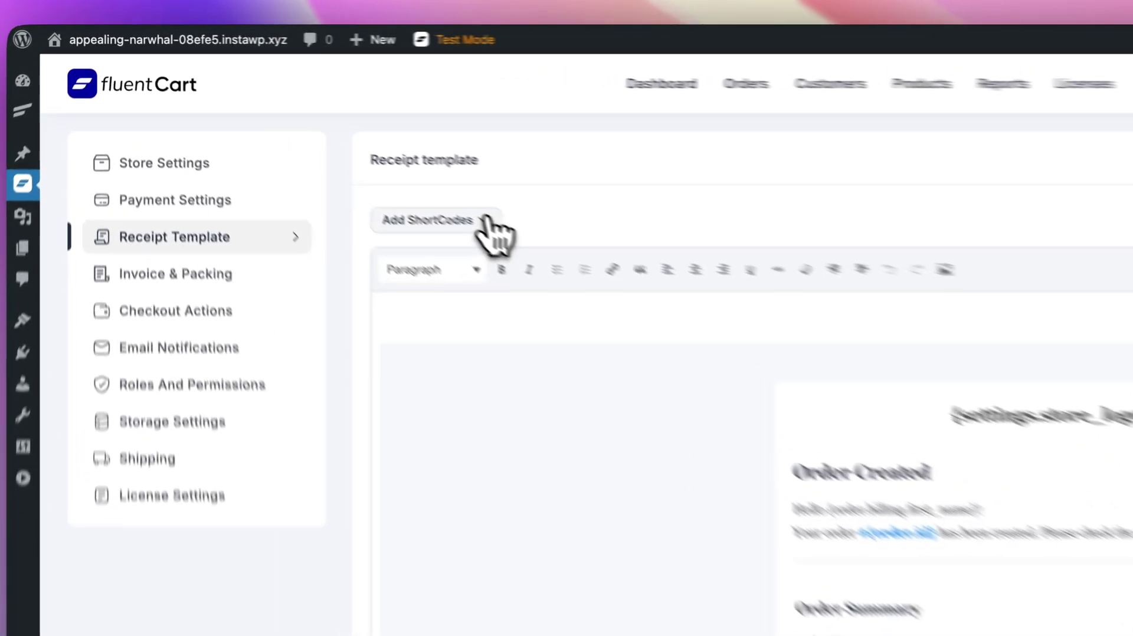
{"action": "left_click", "coordinate": [326, 139]}
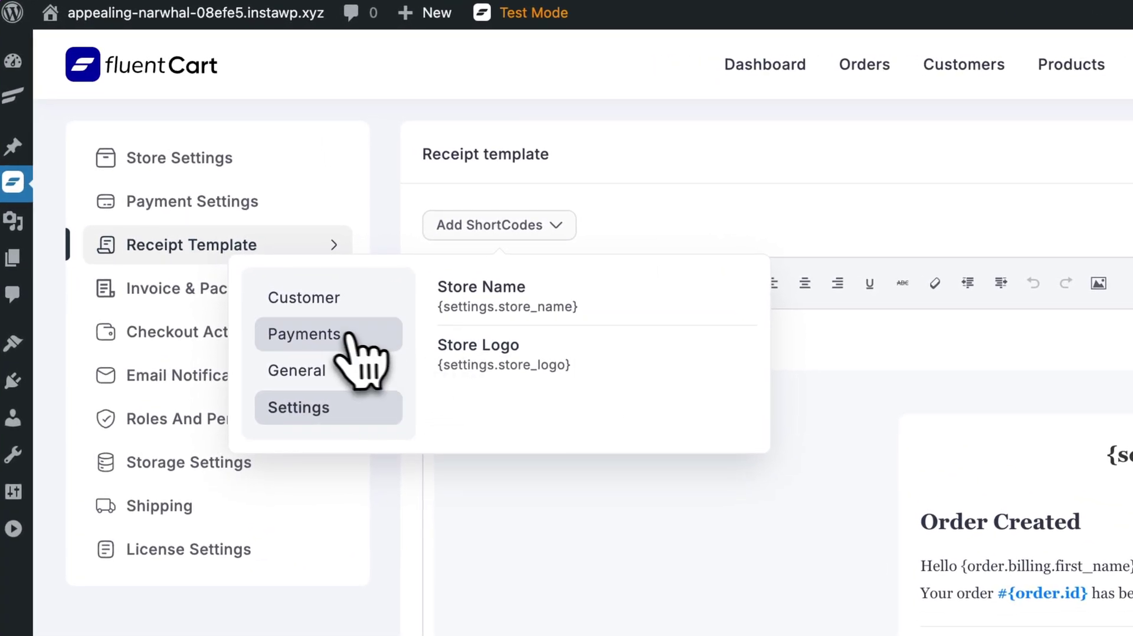
{"action": "left_click", "coordinate": [703, 233]}
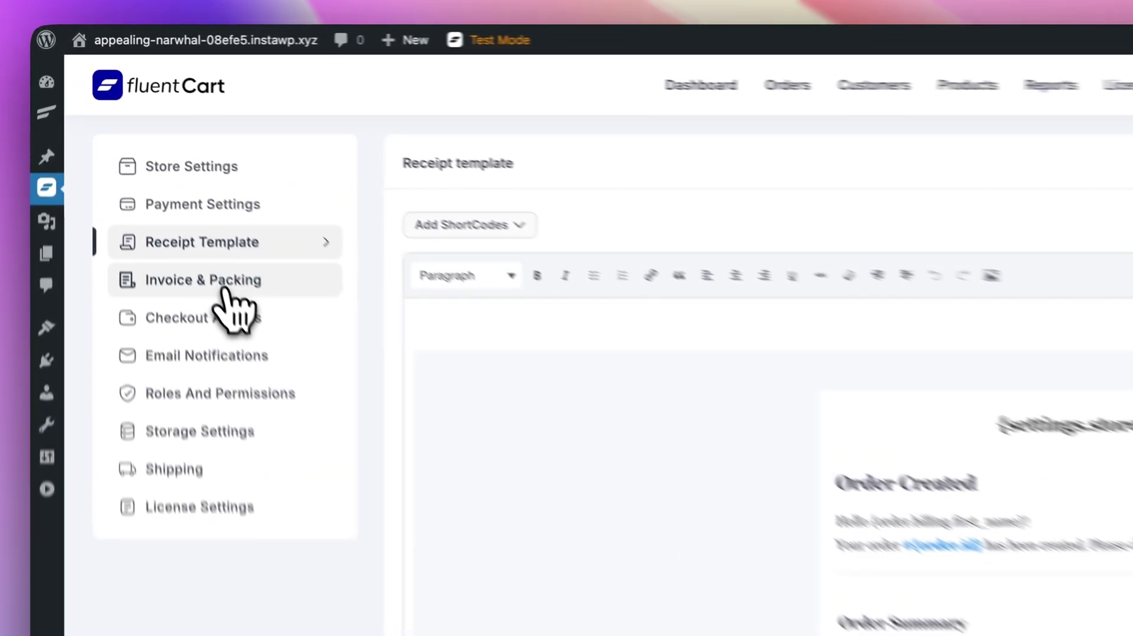
{"action": "left_click", "coordinate": [144, 171]}
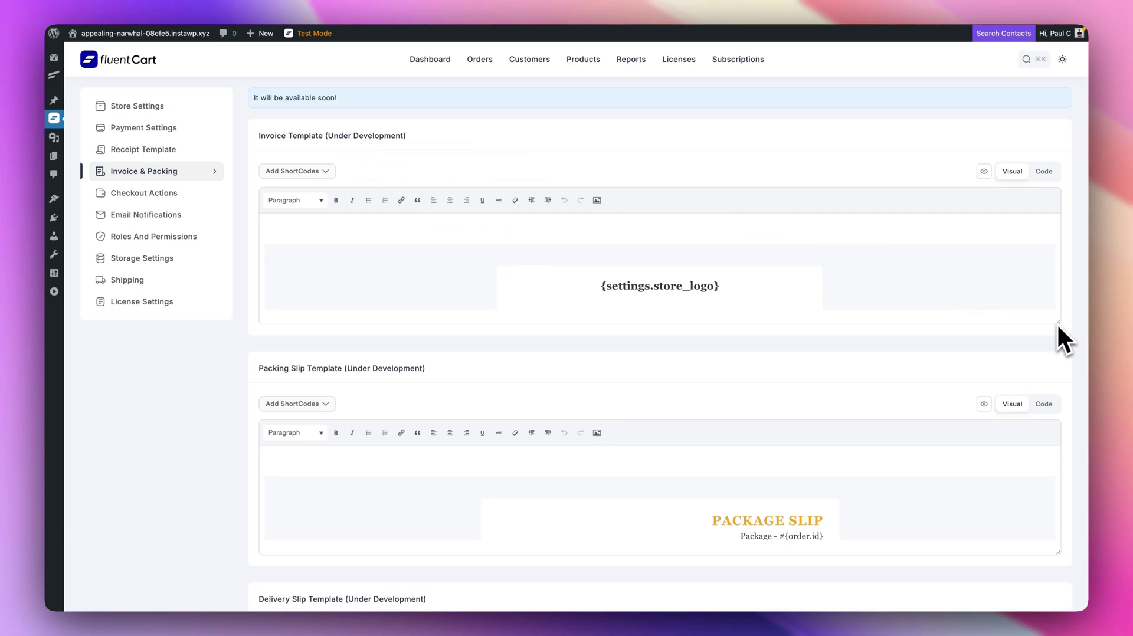
{"action": "left_click_drag", "start_coordinate": [1056, 321], "coordinate": [1078, 518]}
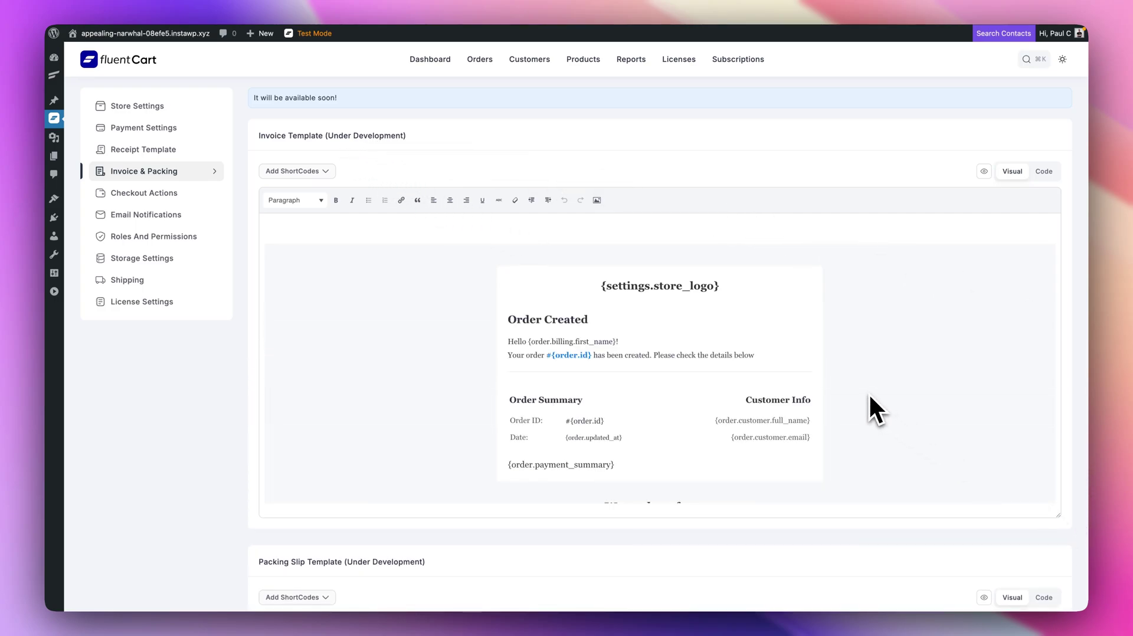
{"action": "scroll", "coordinate": [870, 396], "scroll_direction": "down", "scroll_amount": 1}
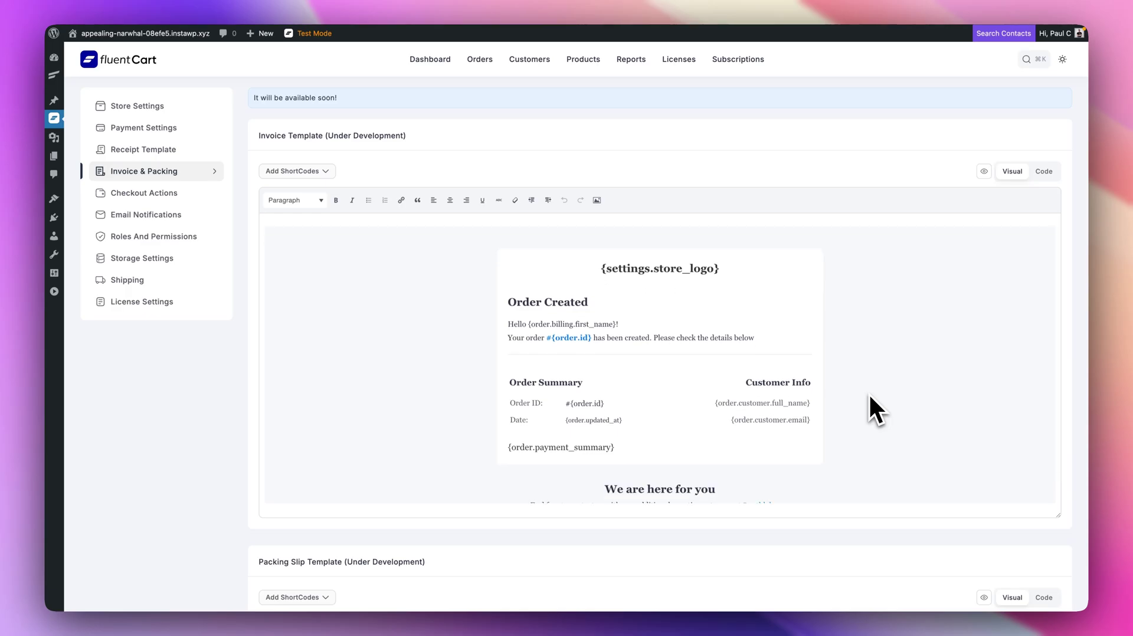
{"action": "scroll", "coordinate": [869, 397], "scroll_direction": "down", "scroll_amount": 1}
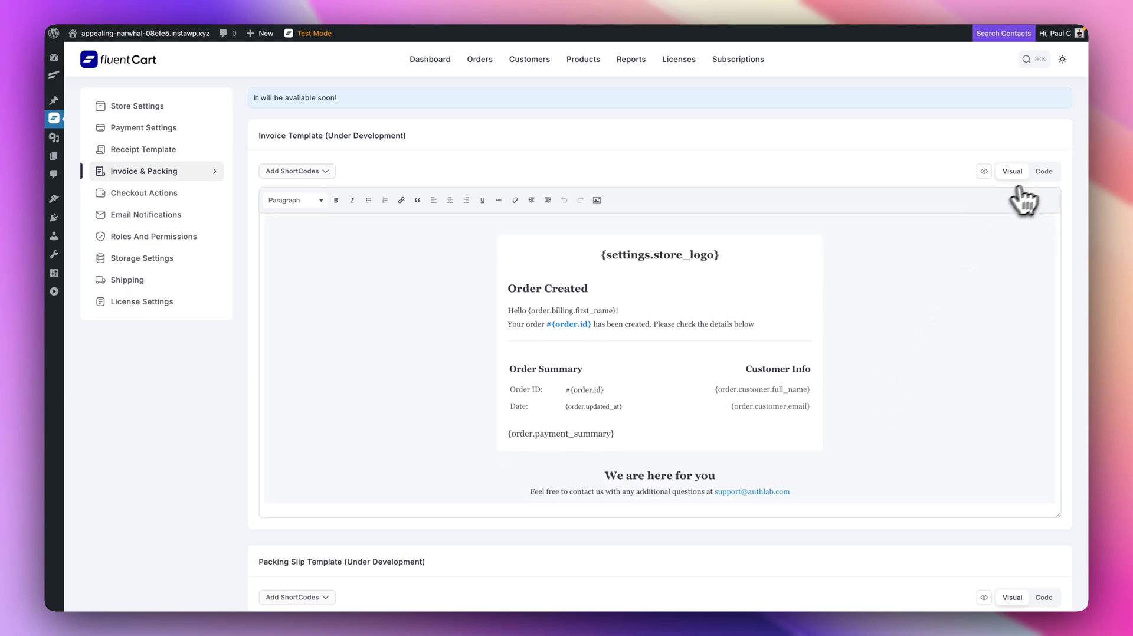
{"action": "left_click", "coordinate": [1044, 172]}
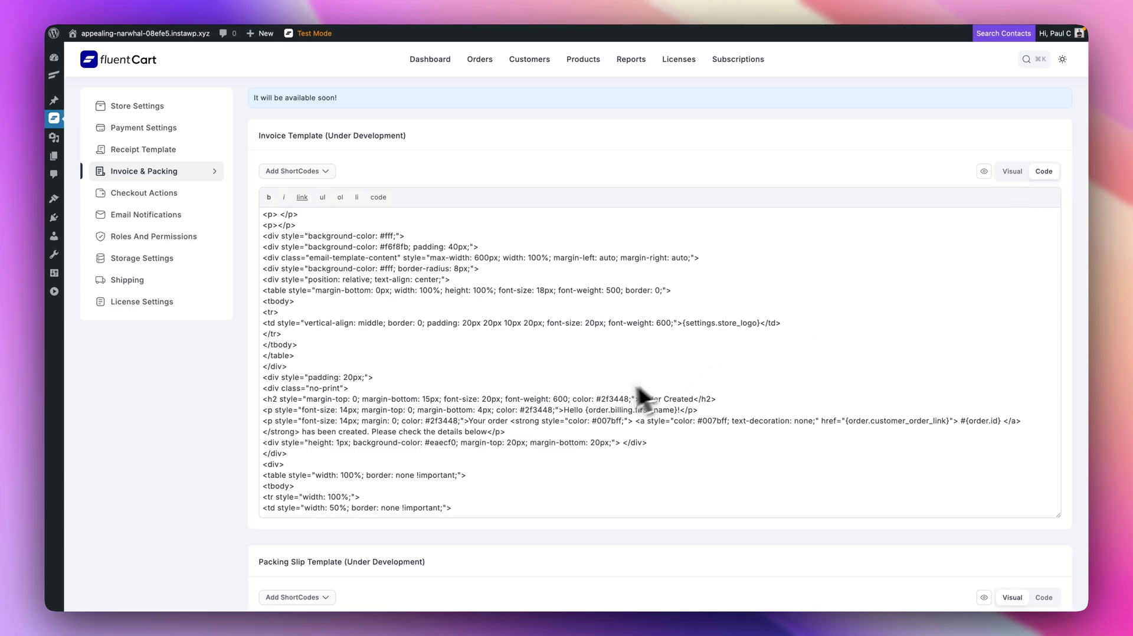
{"action": "scroll", "coordinate": [604, 405], "scroll_direction": "down", "scroll_amount": 15}
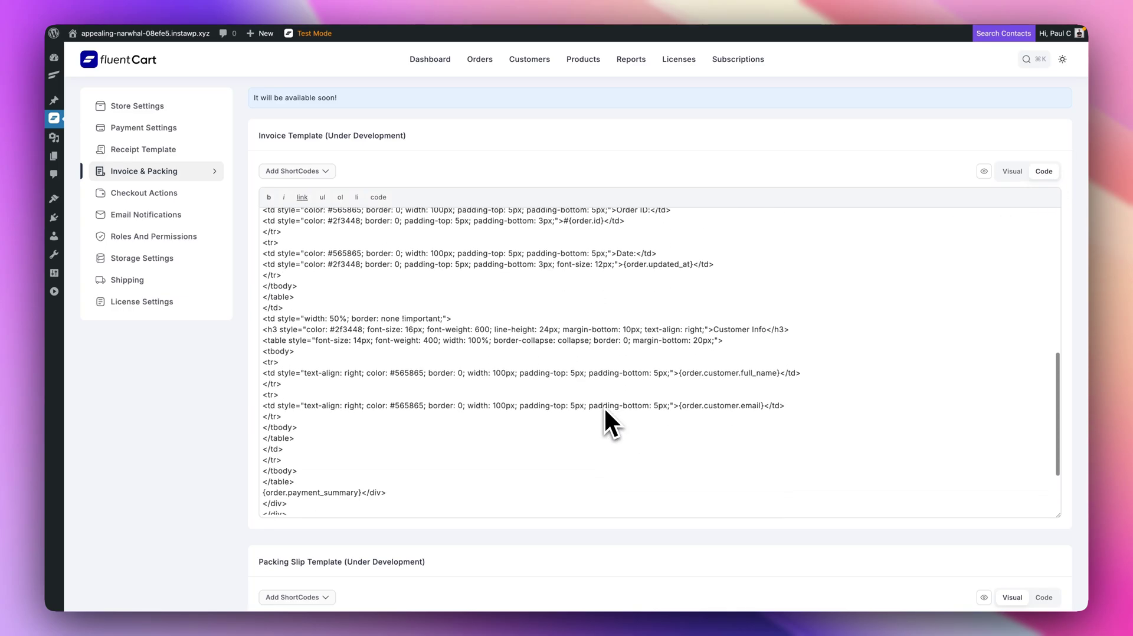
{"action": "left_click", "coordinate": [1012, 171]}
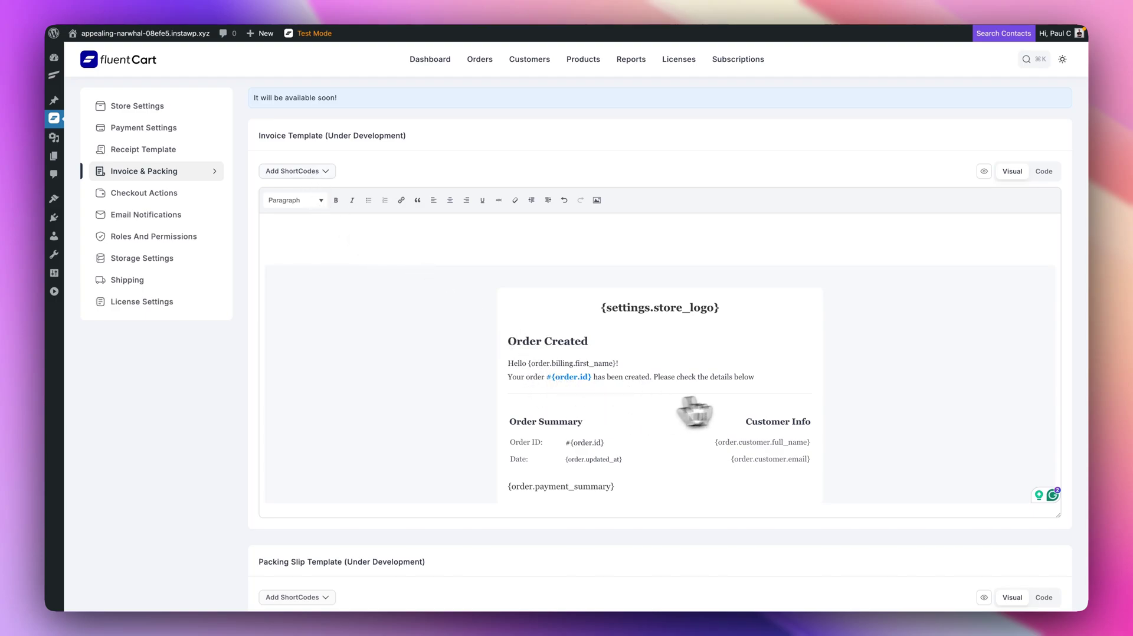
{"action": "scroll", "coordinate": [860, 525], "scroll_direction": "down", "scroll_amount": 5}
{"action": "scroll", "coordinate": [862, 525], "scroll_direction": "down", "scroll_amount": 5}
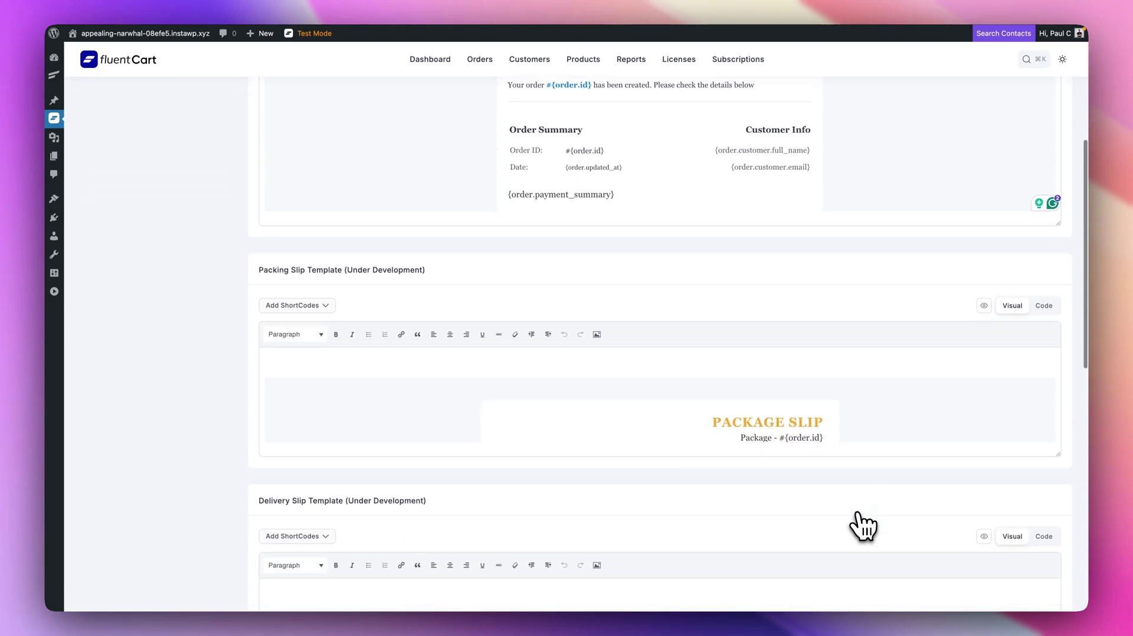
{"action": "scroll", "coordinate": [862, 525], "scroll_direction": "down", "scroll_amount": 2}
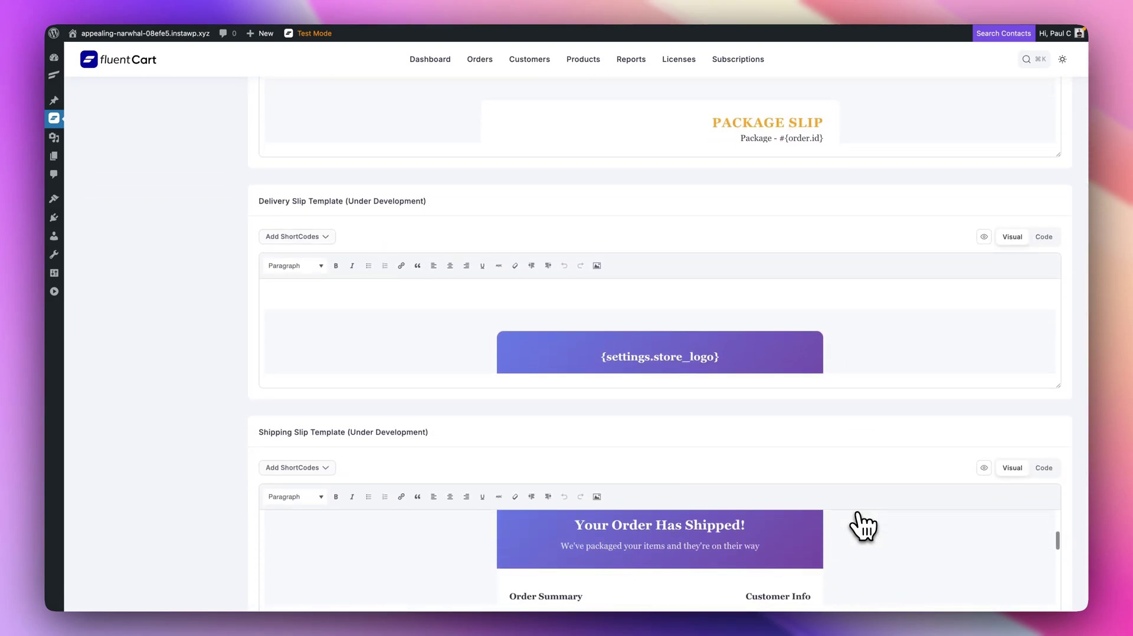
{"action": "scroll", "coordinate": [600, 472], "scroll_direction": "down", "scroll_amount": 3}
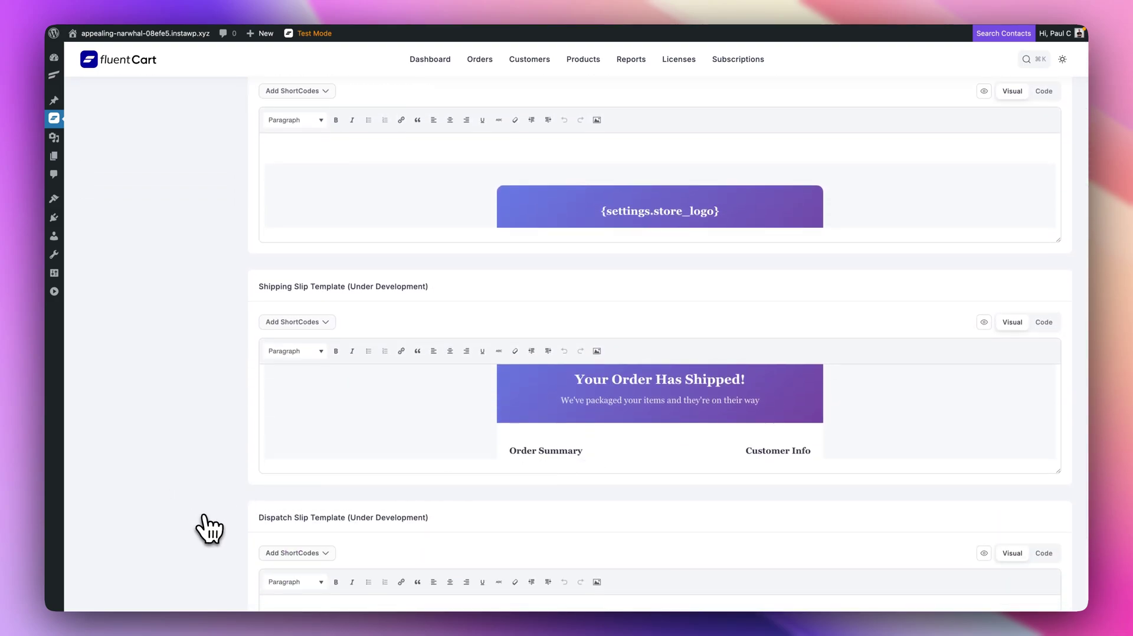
{"action": "scroll", "coordinate": [210, 530], "scroll_direction": "down", "scroll_amount": 3}
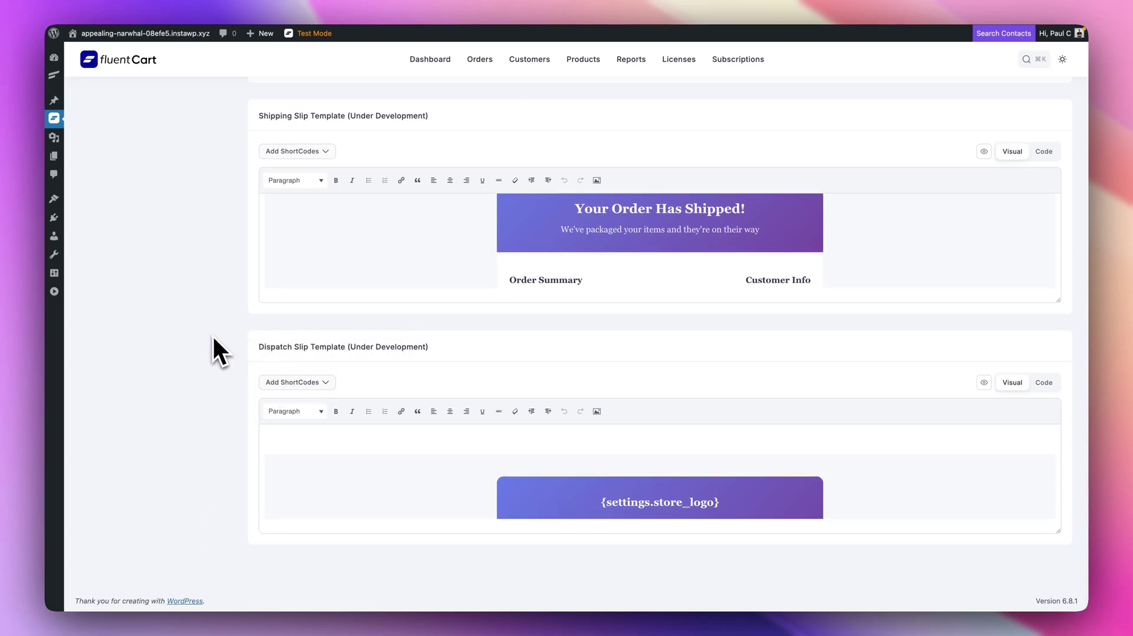
{"action": "scroll", "coordinate": [213, 337], "scroll_direction": "up", "scroll_amount": 20}
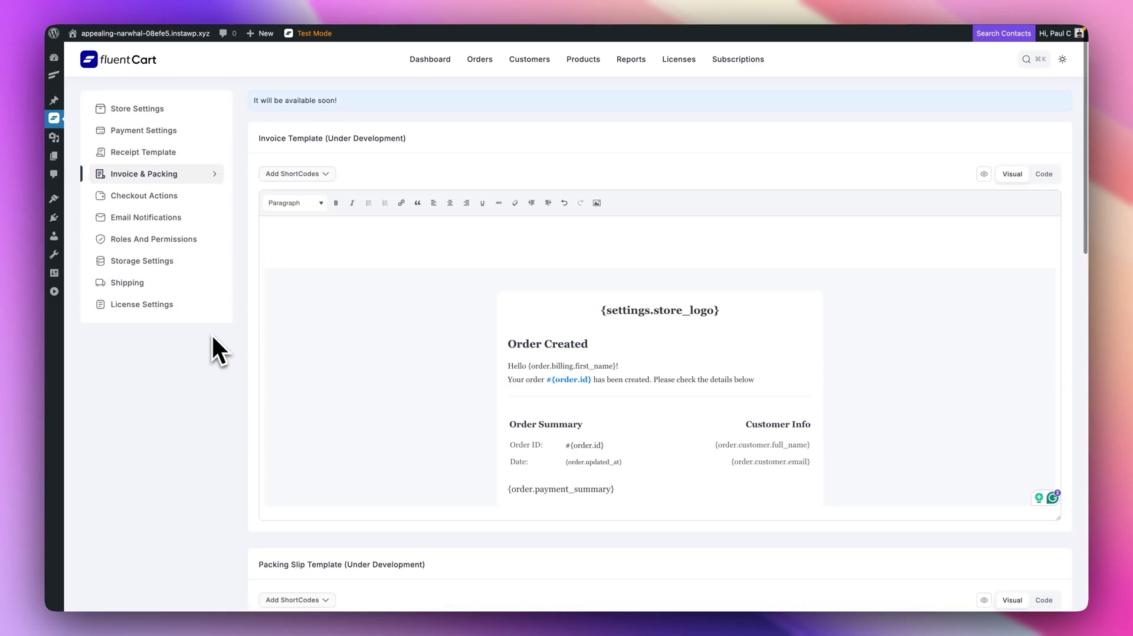
- Edit the FluentCRM Integration Feed from the Checkout Actions list
{"action": "left_click", "coordinate": [153, 196]}
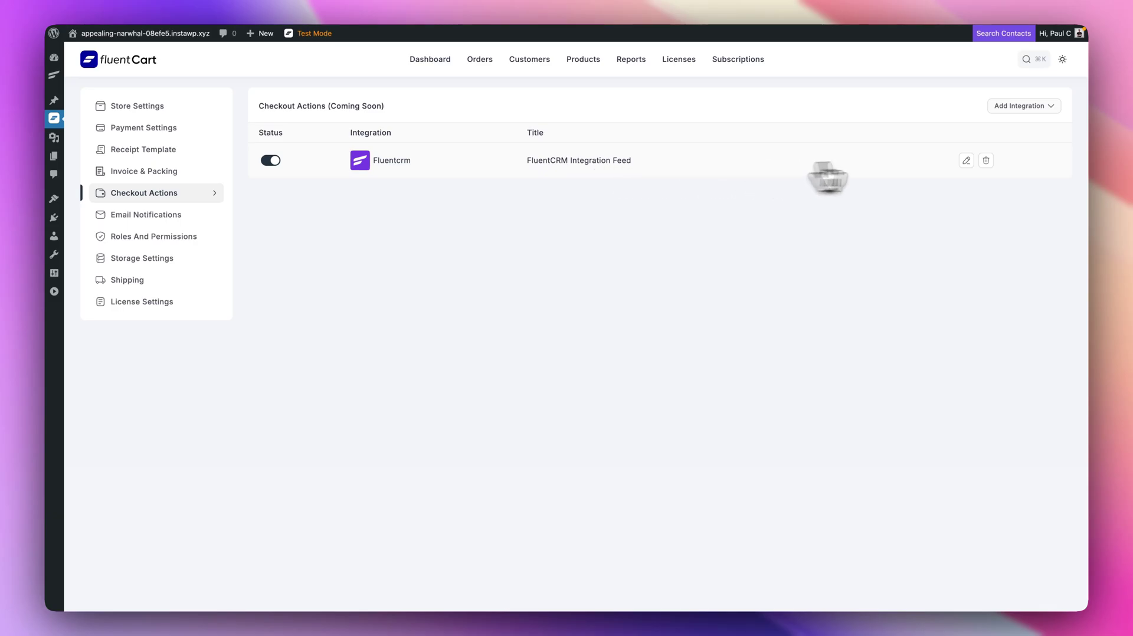
{"action": "left_click", "coordinate": [965, 160]}
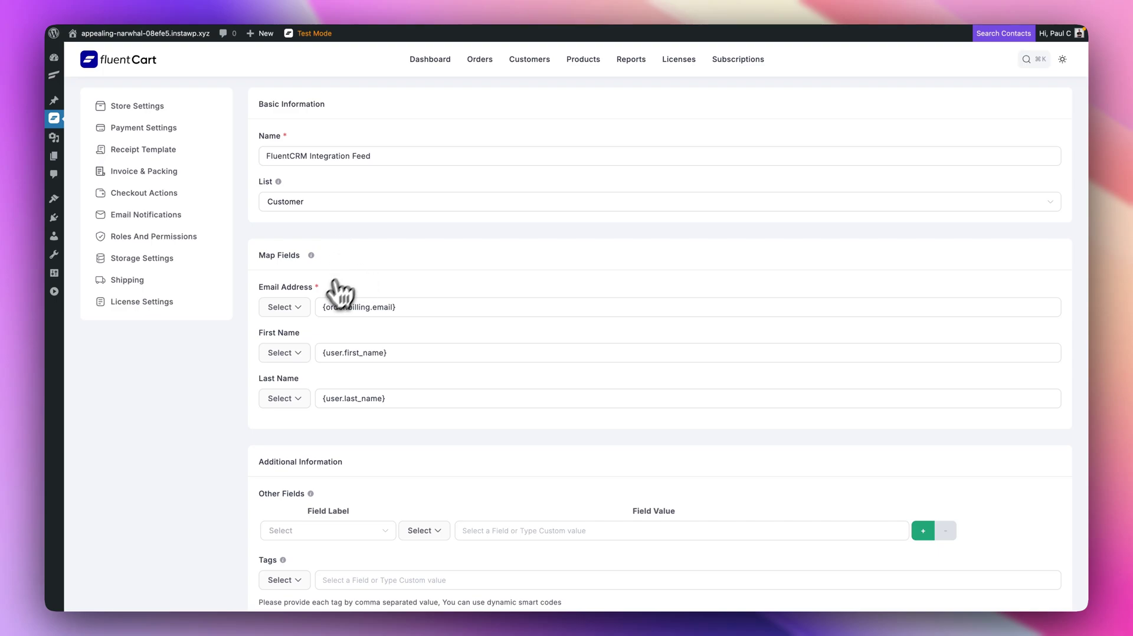
{"action": "left_click", "coordinate": [298, 308]}
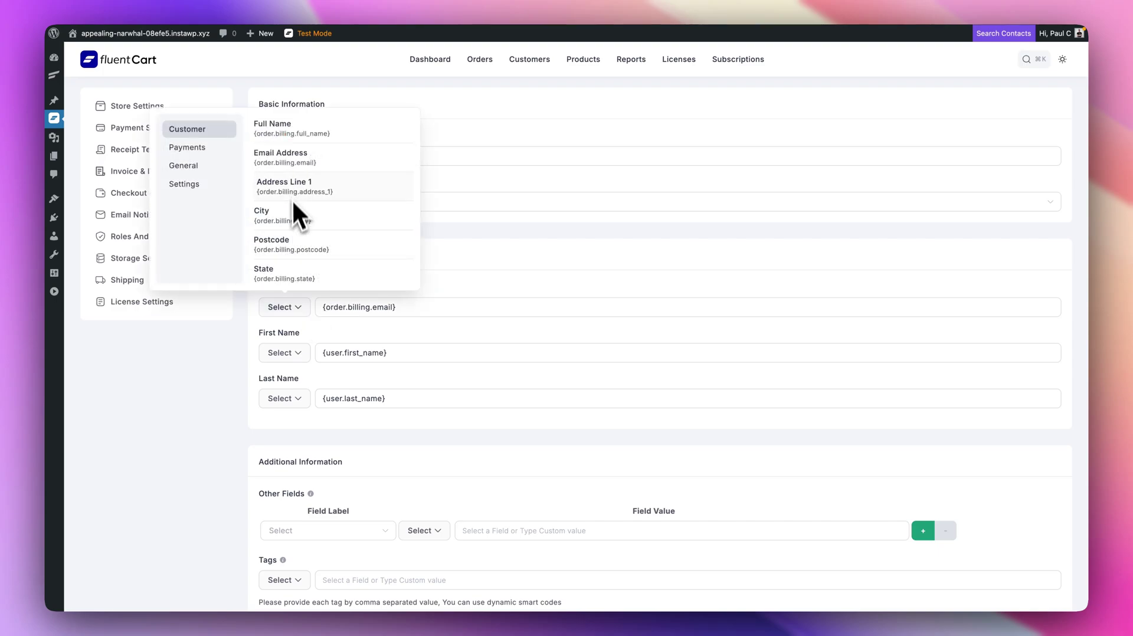
{"action": "left_click", "coordinate": [475, 280]}
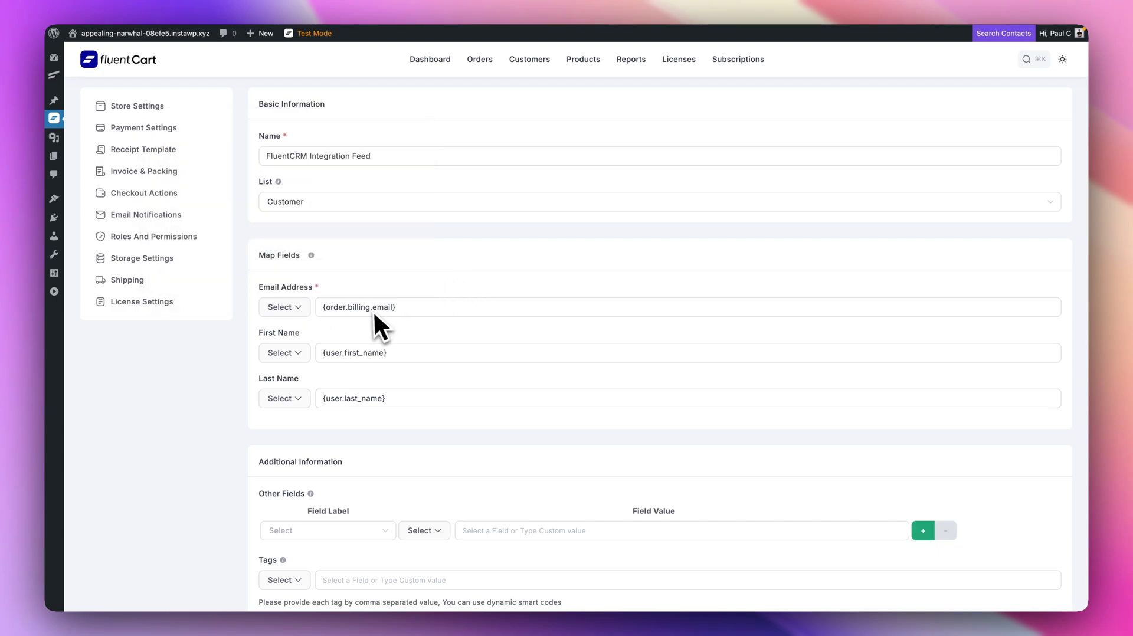
{"action": "scroll", "coordinate": [468, 414], "scroll_direction": "down", "scroll_amount": 3}
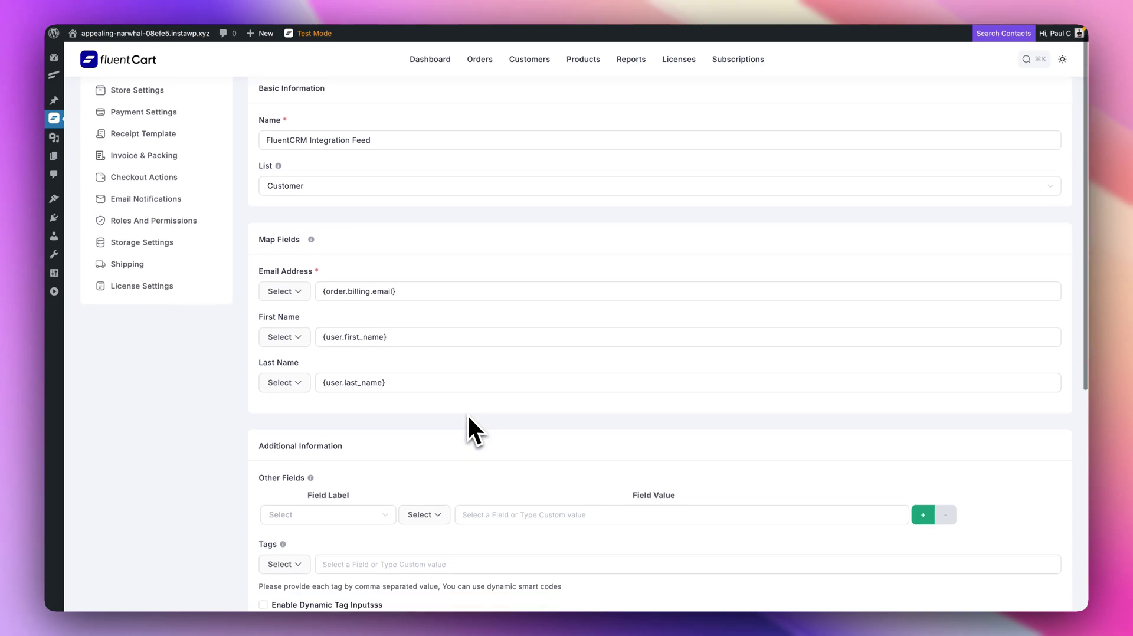
{"action": "scroll", "coordinate": [468, 414], "scroll_direction": "down", "scroll_amount": 3}
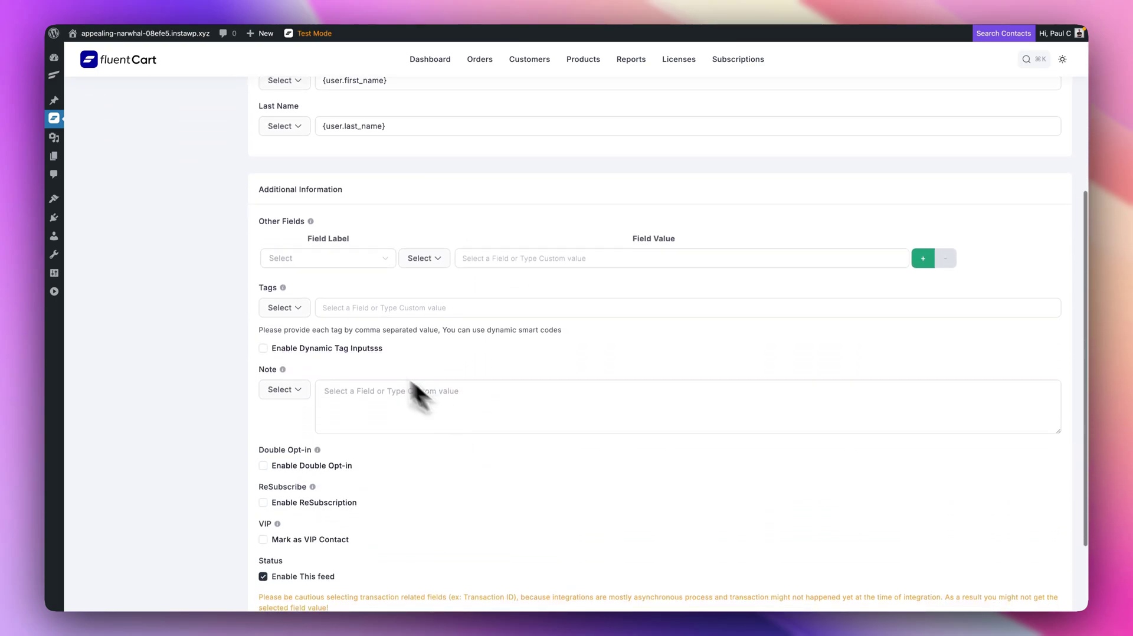
{"action": "left_click", "coordinate": [444, 259]}
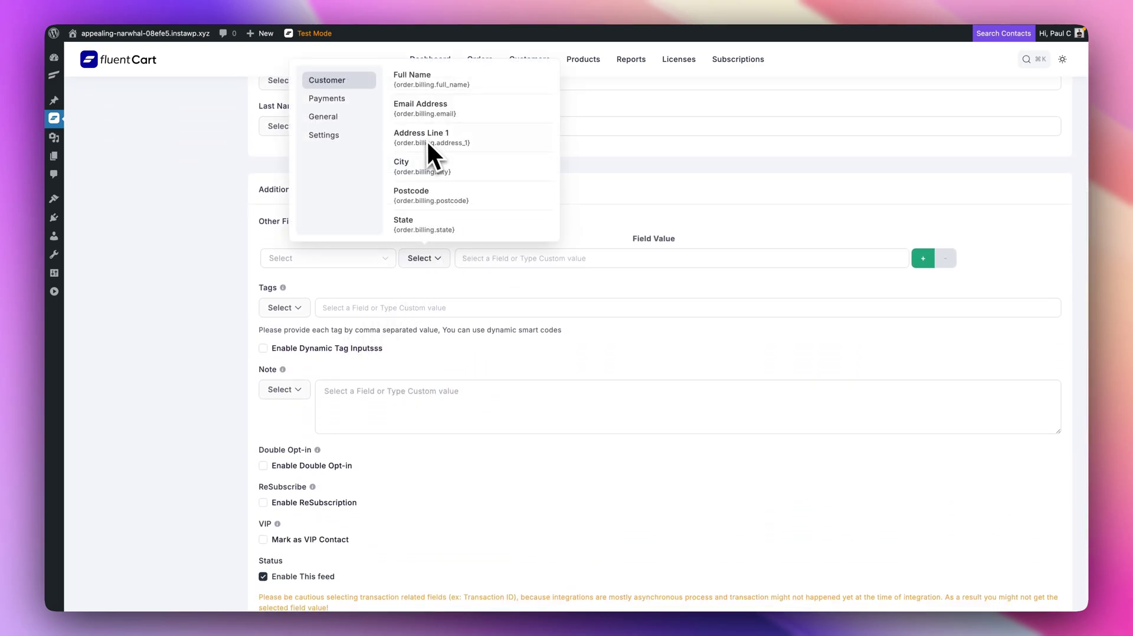
{"action": "left_click", "coordinate": [413, 287]}
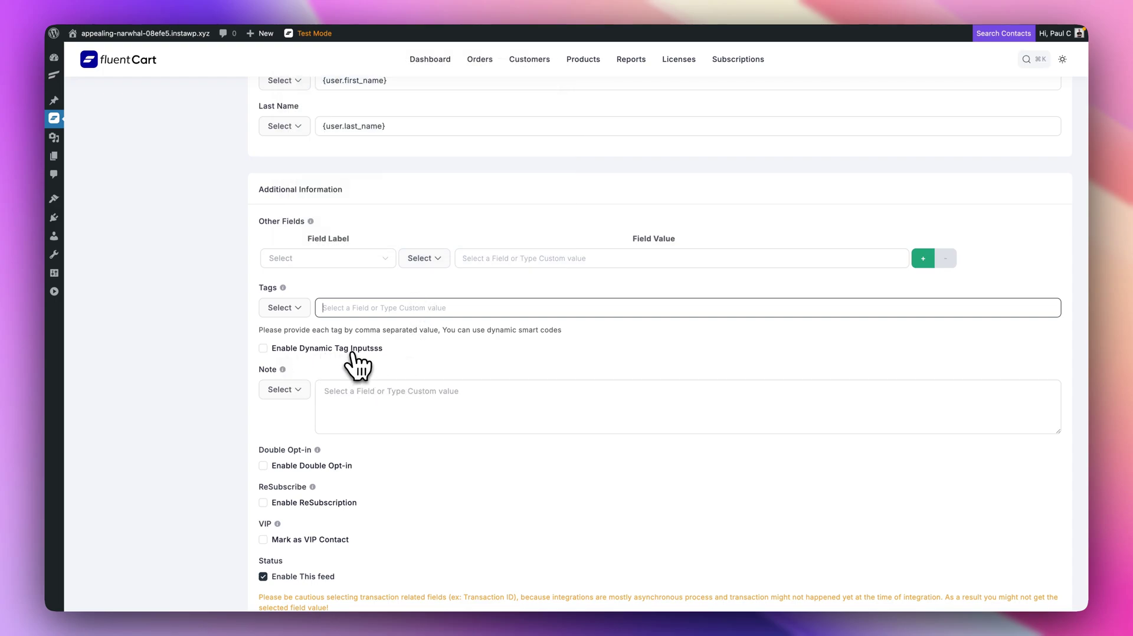
{"action": "left_click", "coordinate": [386, 354]}
{"action": "left_click", "coordinate": [356, 353]}
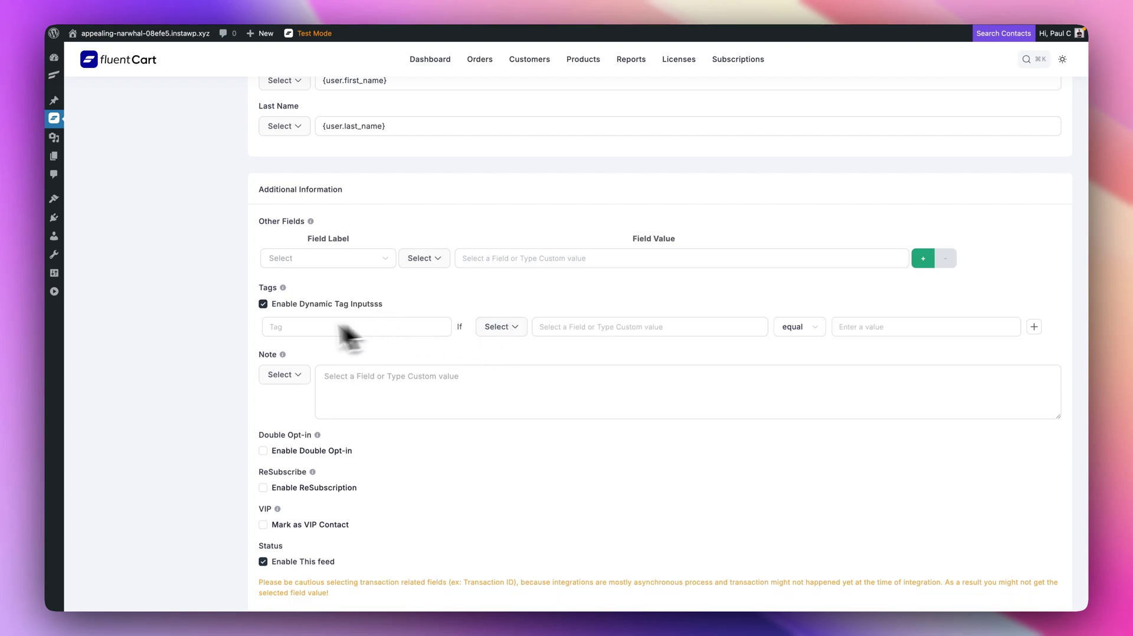
{"action": "left_click", "coordinate": [282, 305]}
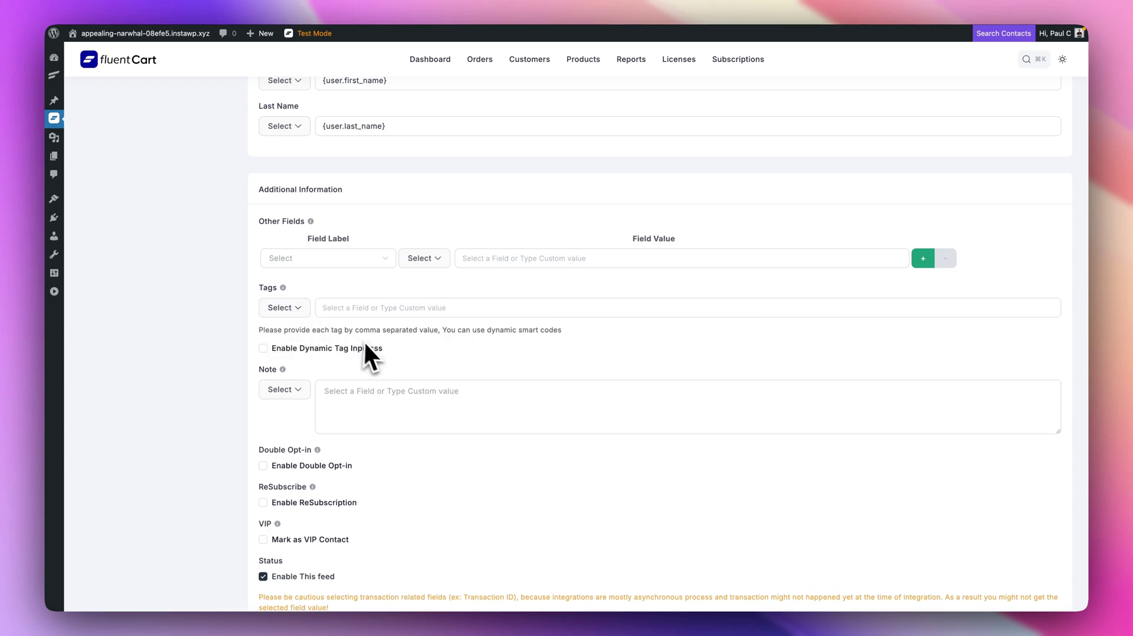
{"action": "scroll", "coordinate": [357, 397], "scroll_direction": "down", "scroll_amount": 3}
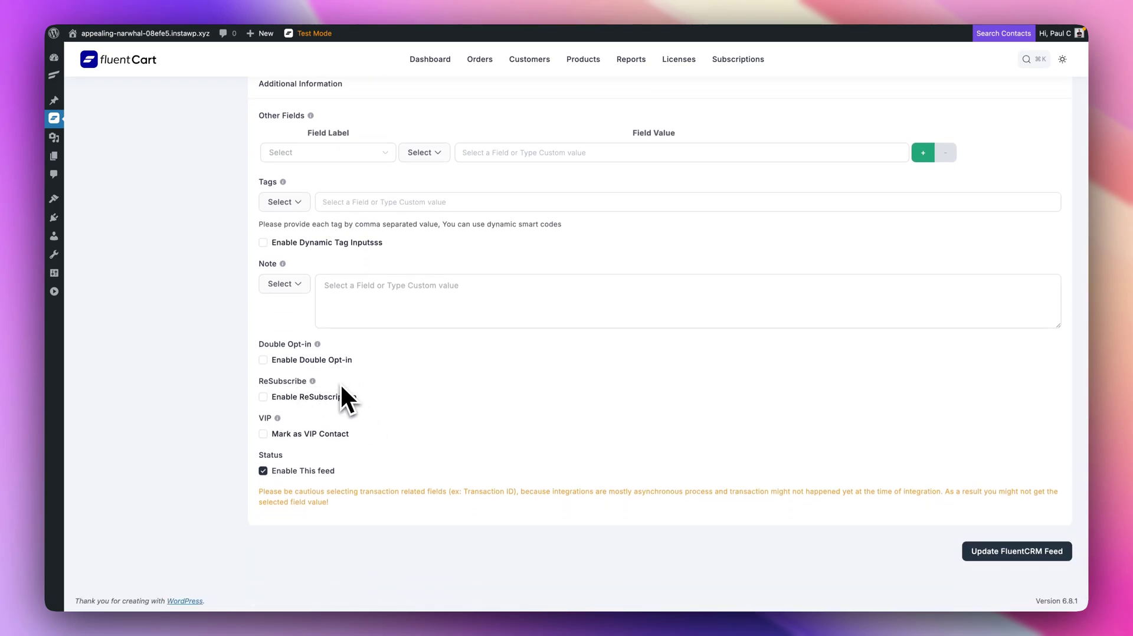
{"action": "mouse_move", "coordinate": [318, 346]}
{"action": "scroll", "coordinate": [475, 417], "scroll_direction": "up", "scroll_amount": 6}
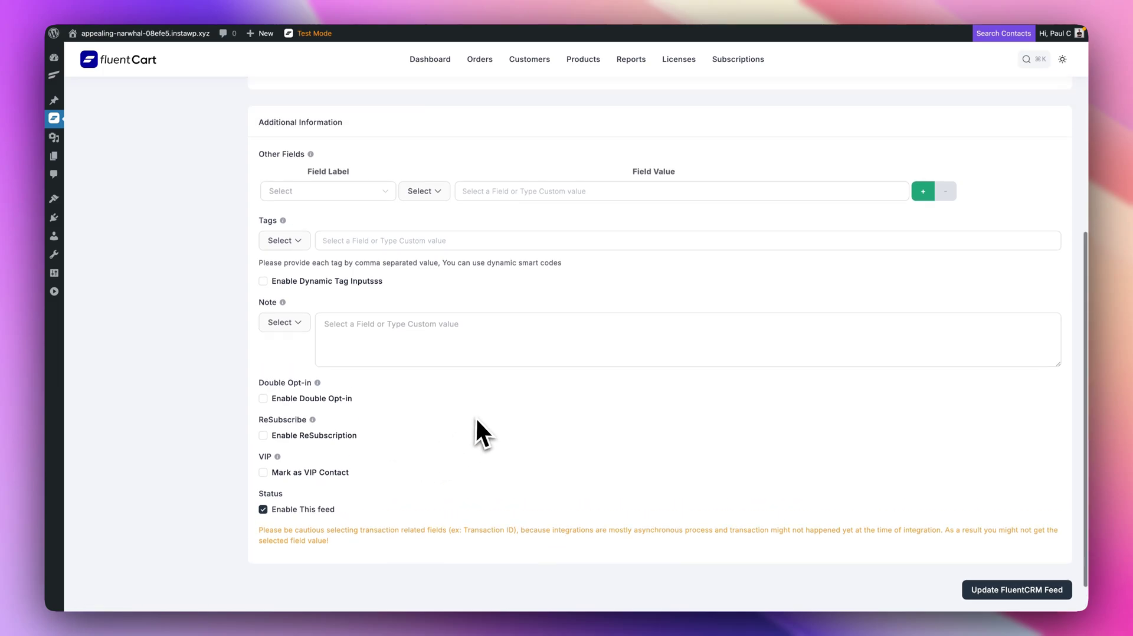
{"action": "scroll", "coordinate": [478, 420], "scroll_direction": "up", "scroll_amount": 1}
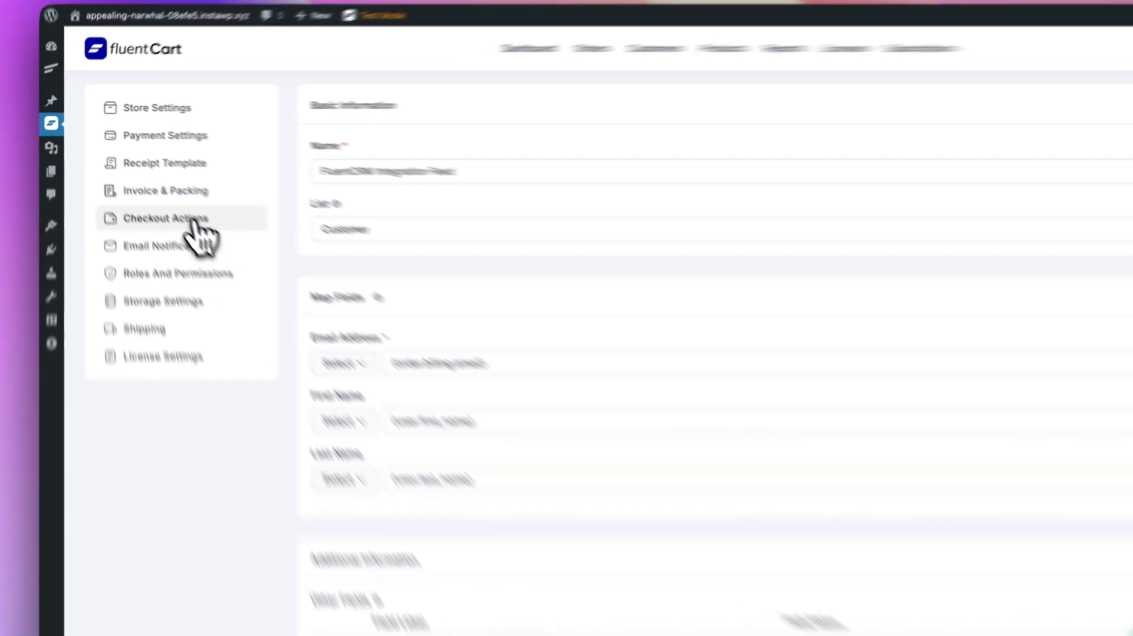
- Open Email Notifications and browse the shortcodes available for the email footer
{"action": "left_click", "coordinate": [166, 194]}
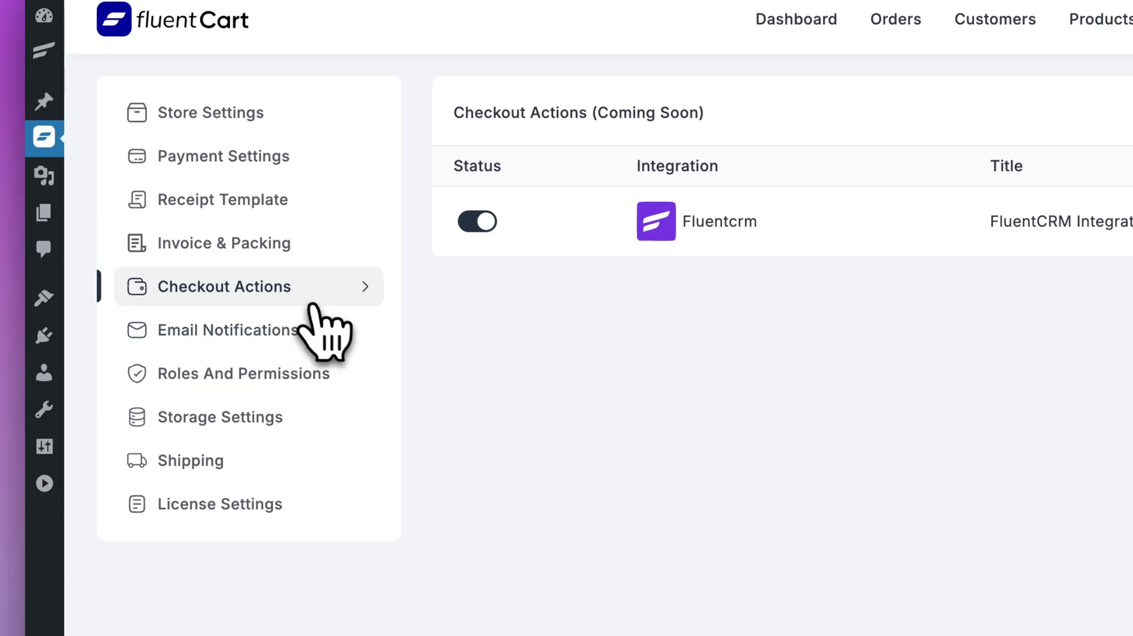
{"action": "left_click", "coordinate": [269, 331]}
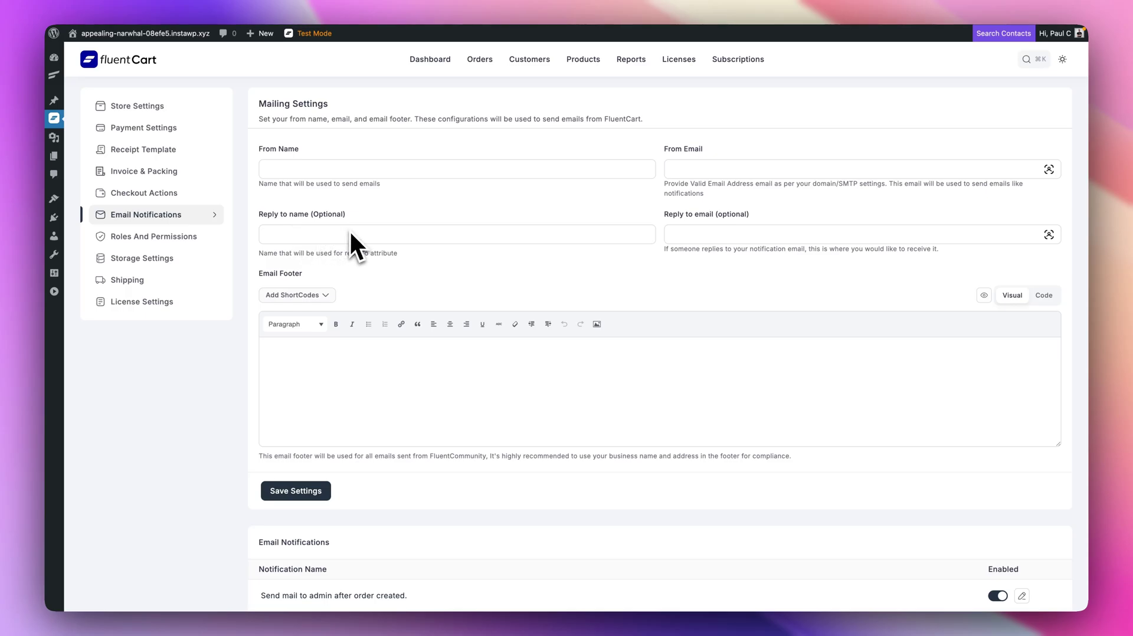
{"action": "left_click", "coordinate": [325, 296]}
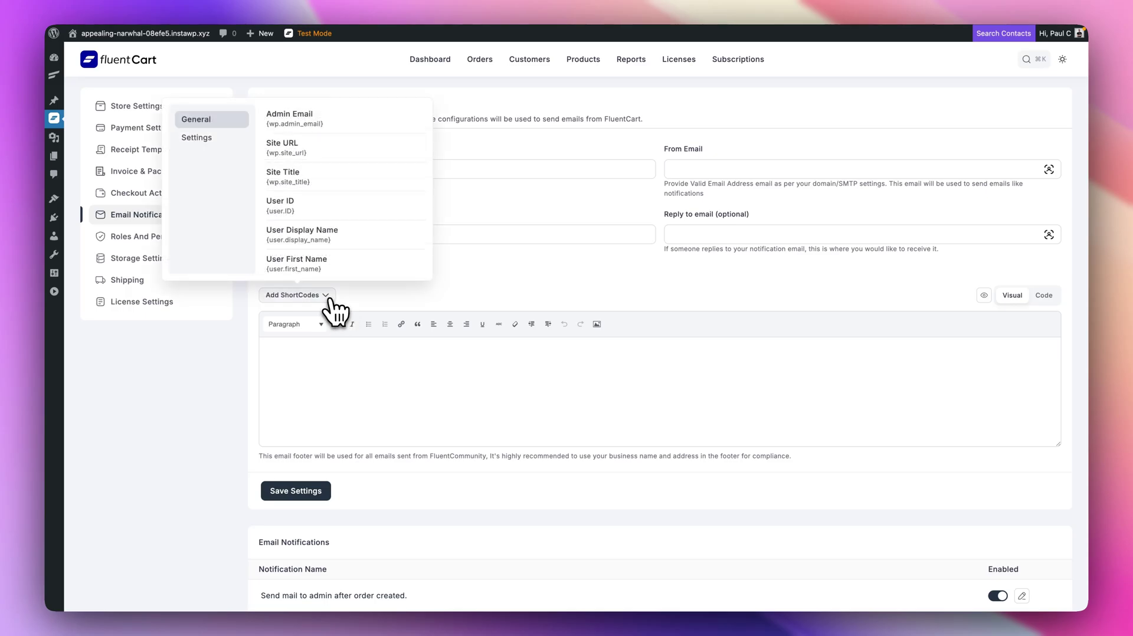
{"action": "left_click", "coordinate": [446, 287]}
- Try editing the admin order-created email and dismiss the Coming Soon notice
{"action": "scroll", "coordinate": [344, 463], "scroll_direction": "down", "scroll_amount": 4}
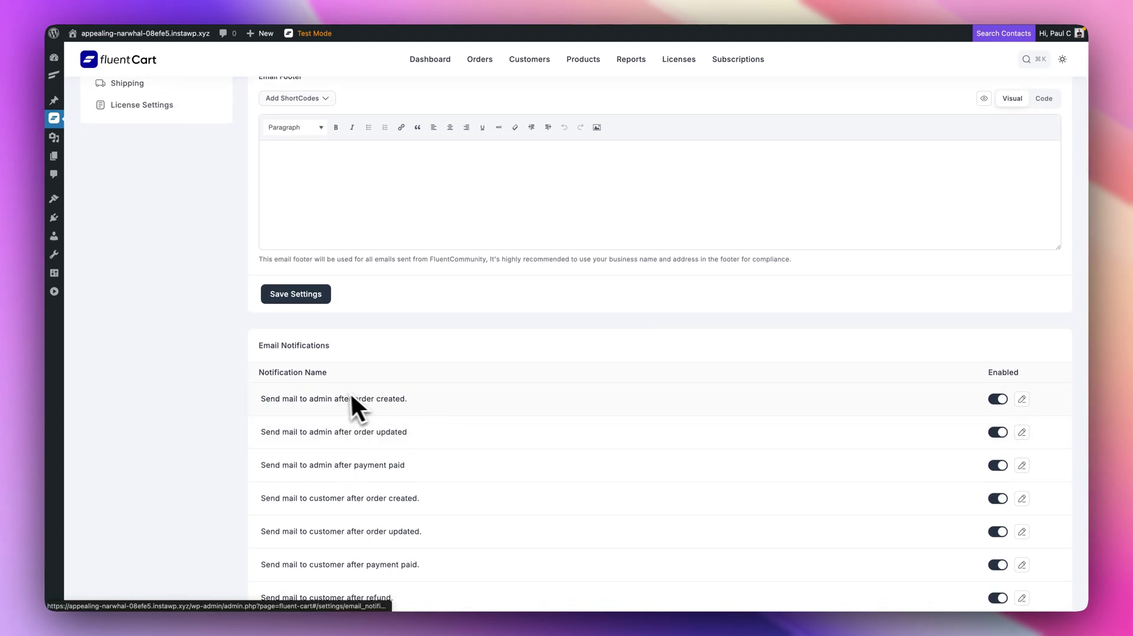
{"action": "scroll", "coordinate": [217, 397], "scroll_direction": "down", "scroll_amount": 2}
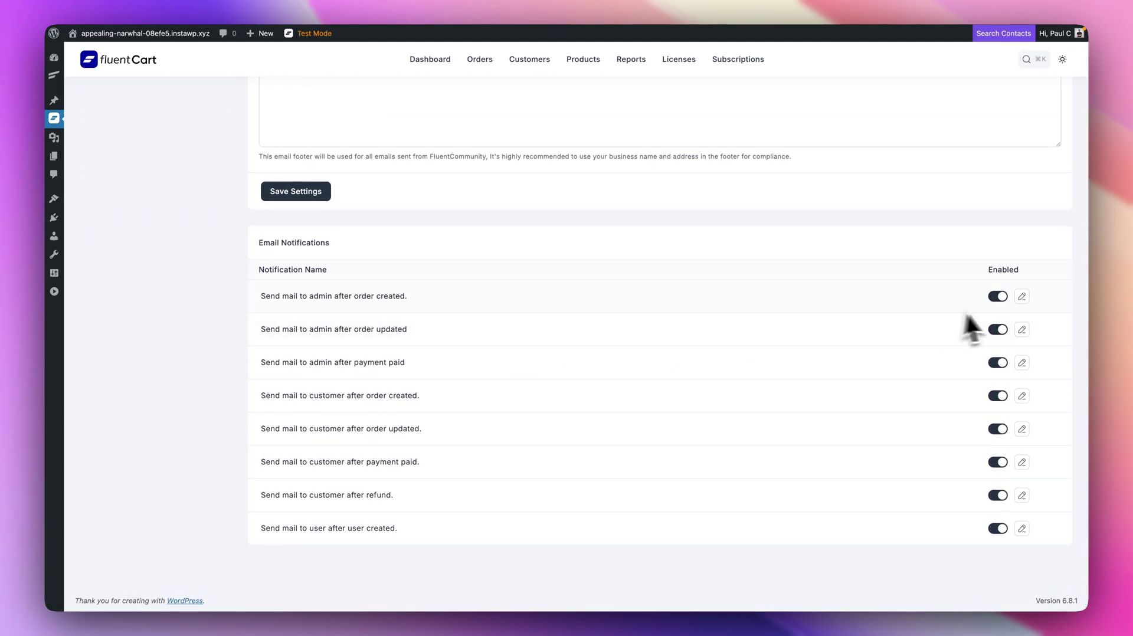
{"action": "left_click", "coordinate": [1022, 297]}
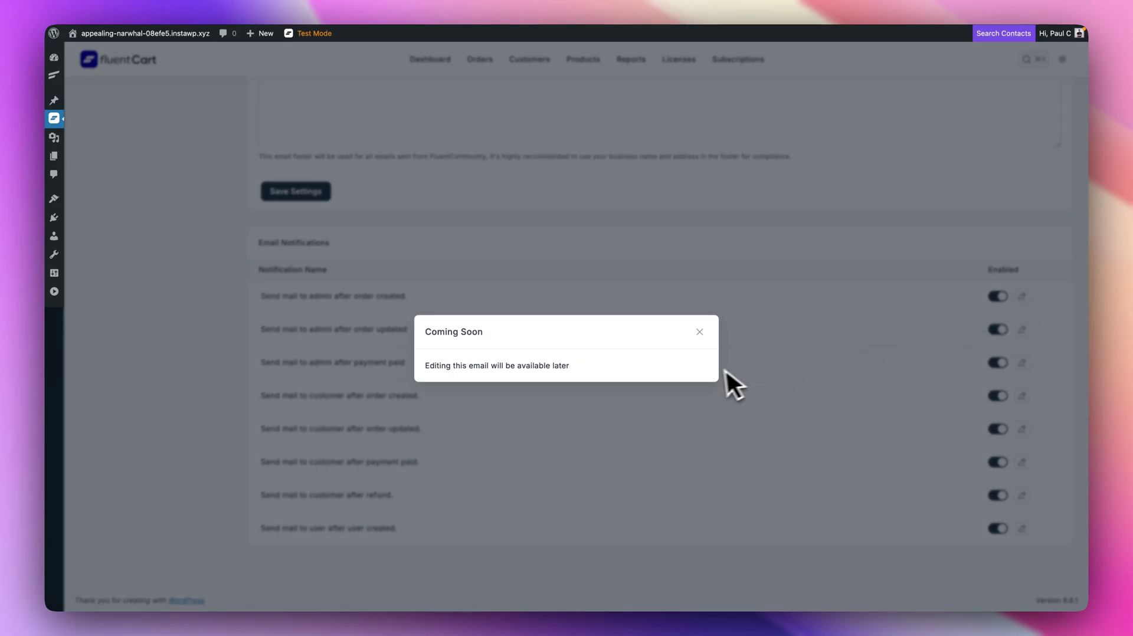
{"action": "left_click", "coordinate": [700, 333]}
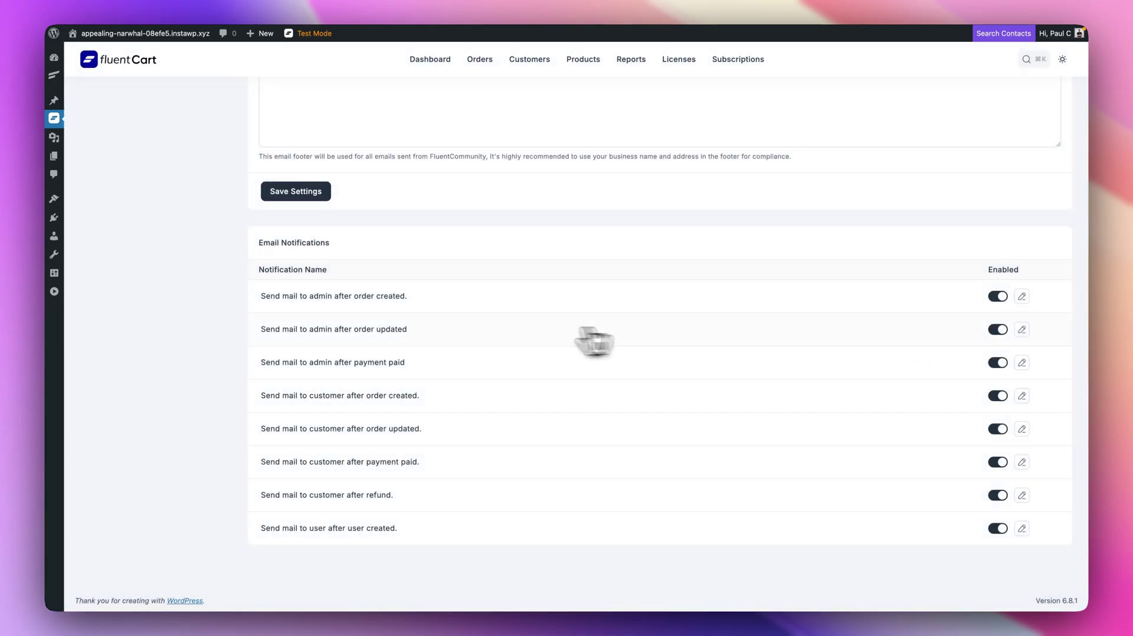
- Open Roles And Permissions to see the user with the Worker role
{"action": "scroll", "coordinate": [430, 320], "scroll_direction": "up", "scroll_amount": 3}
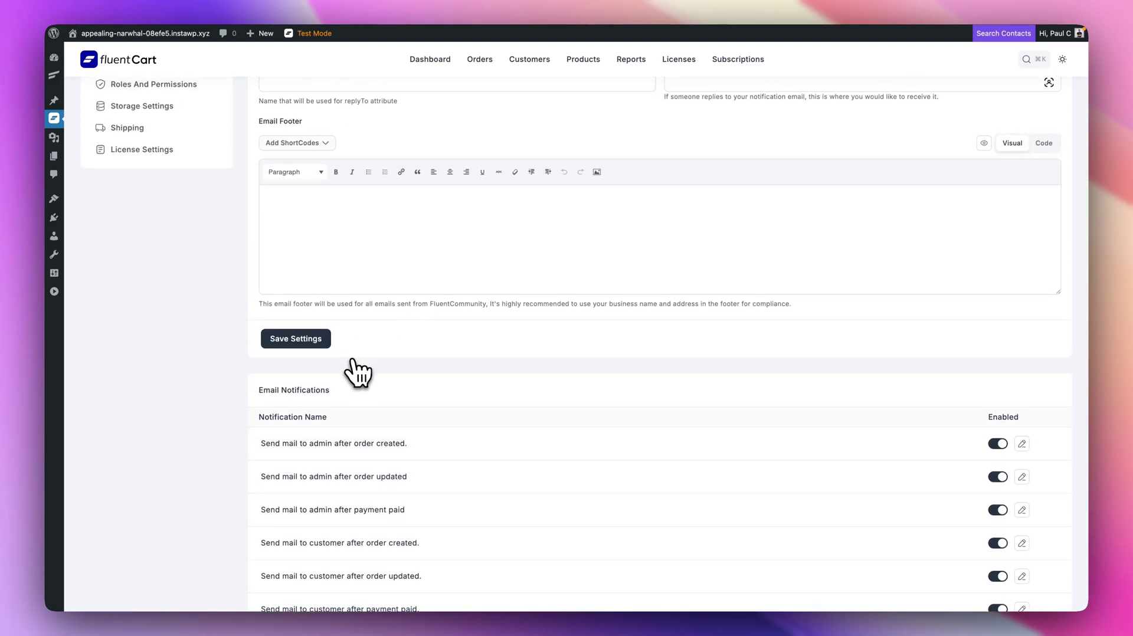
{"action": "scroll", "coordinate": [354, 354], "scroll_direction": "up", "scroll_amount": 2}
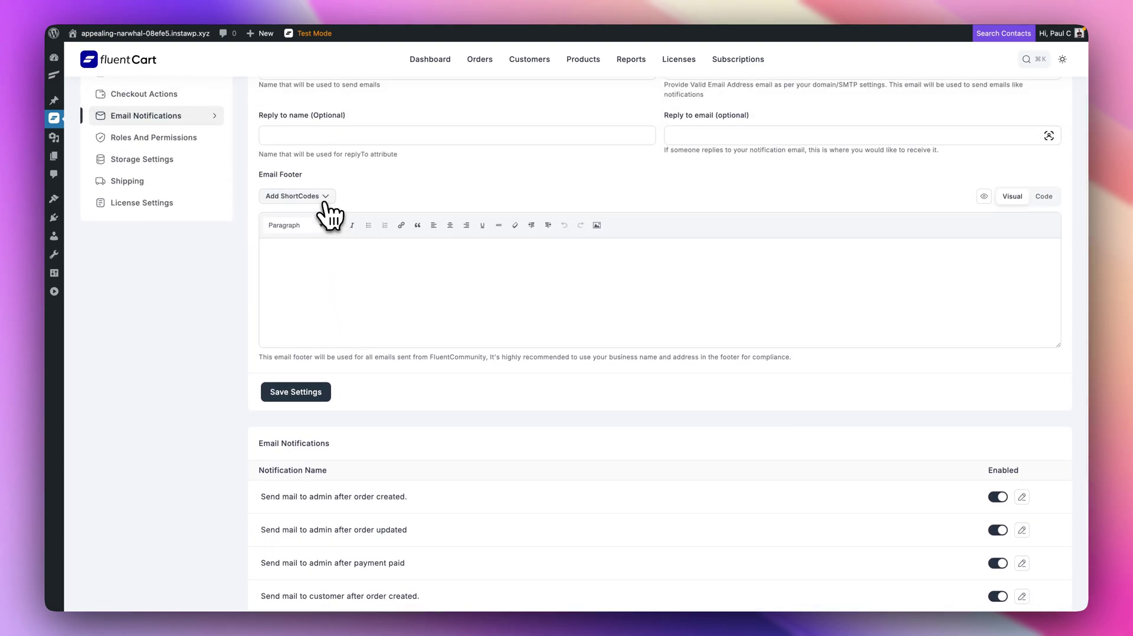
{"action": "scroll", "coordinate": [416, 200], "scroll_direction": "up", "scroll_amount": 1}
{"action": "left_click", "coordinate": [152, 167]}
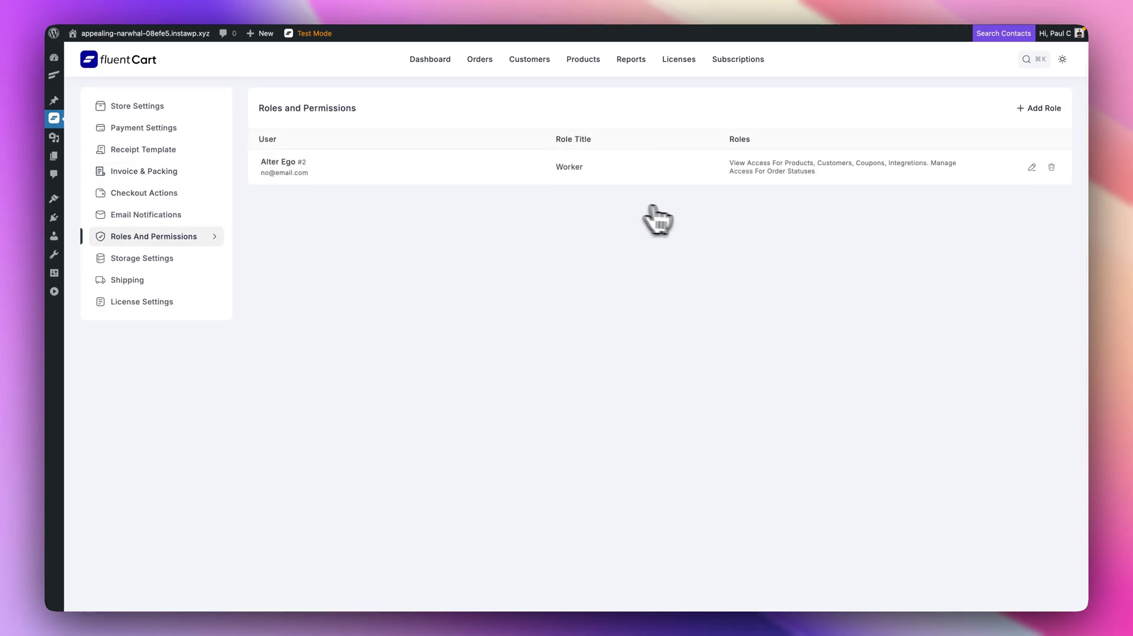
- Check the user's role options, keep Worker unchanged, and open Storage Settings
{"action": "left_click", "coordinate": [1031, 167]}
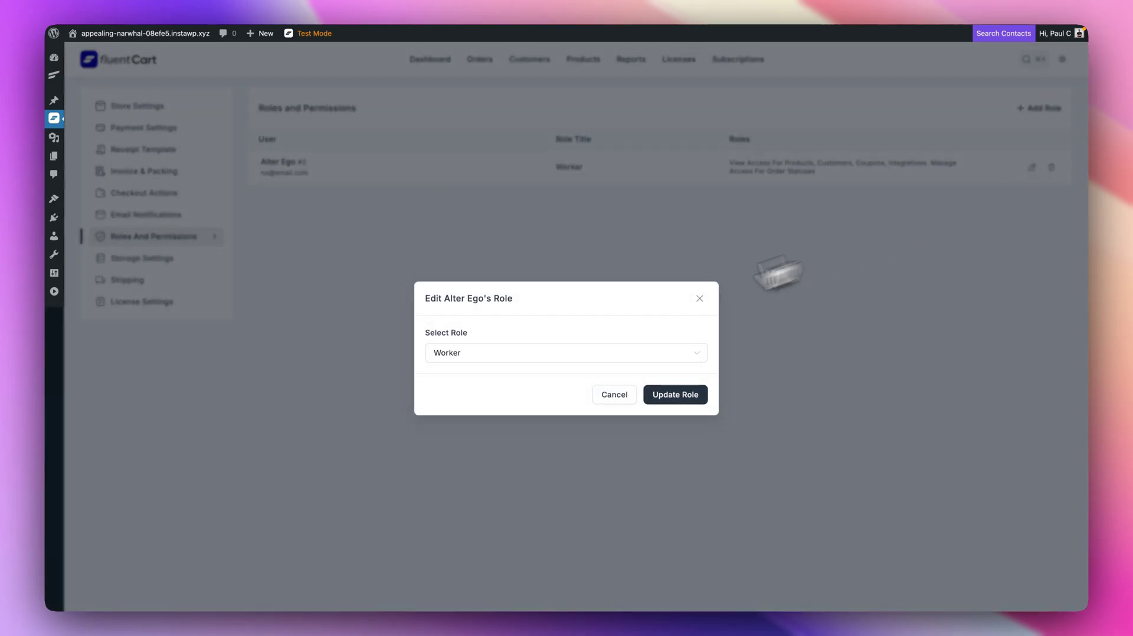
{"action": "left_click", "coordinate": [644, 356]}
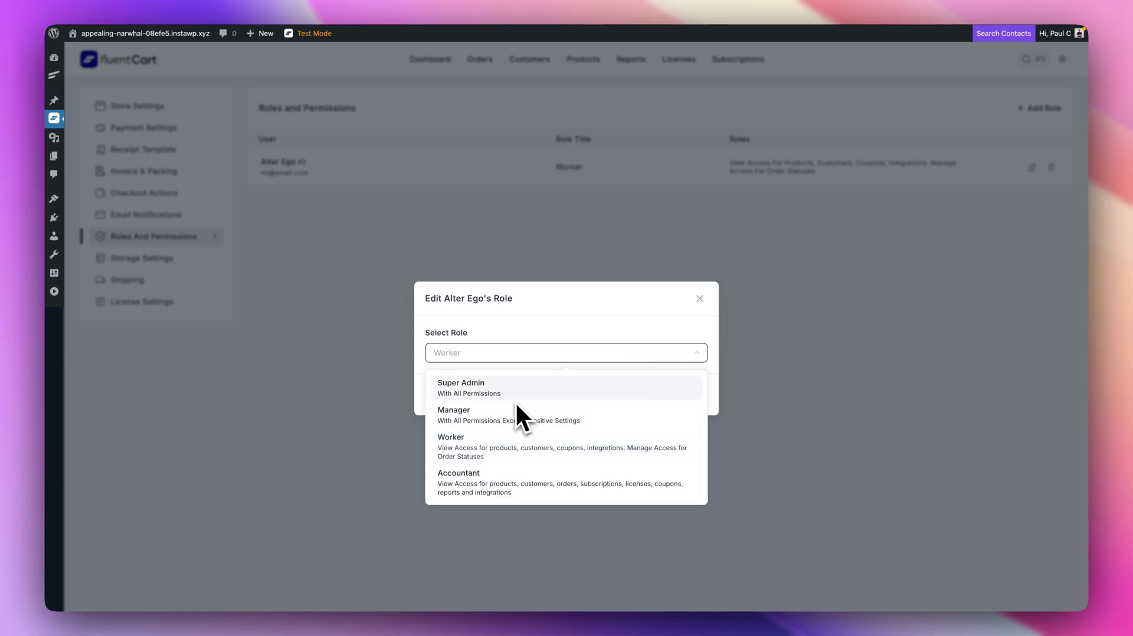
{"action": "left_click", "coordinate": [597, 305]}
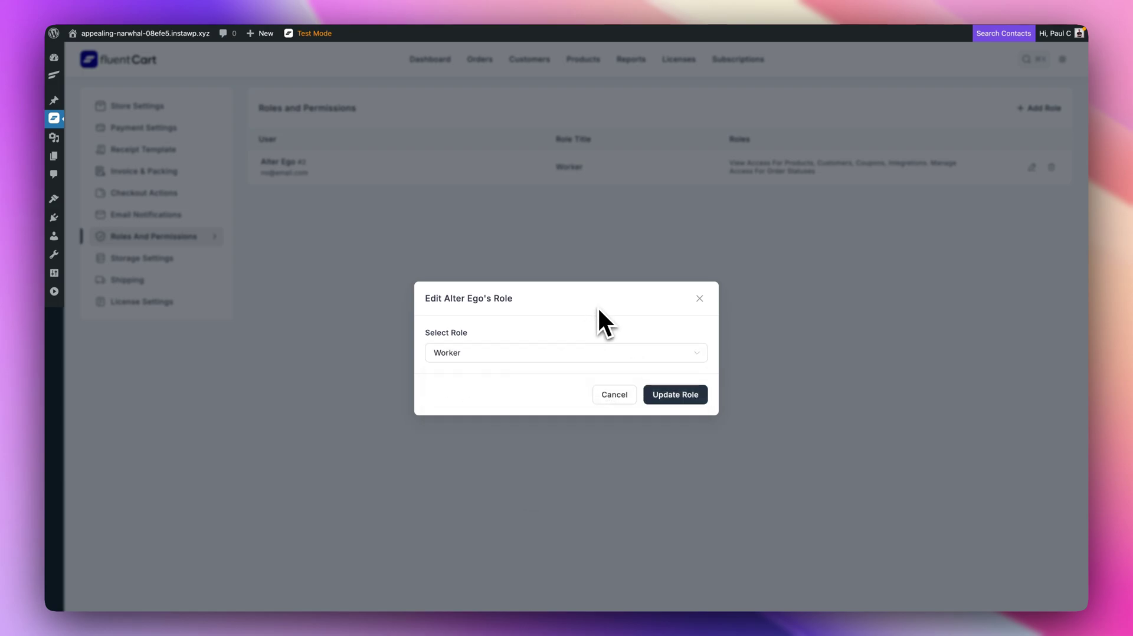
{"action": "left_click", "coordinate": [699, 298]}
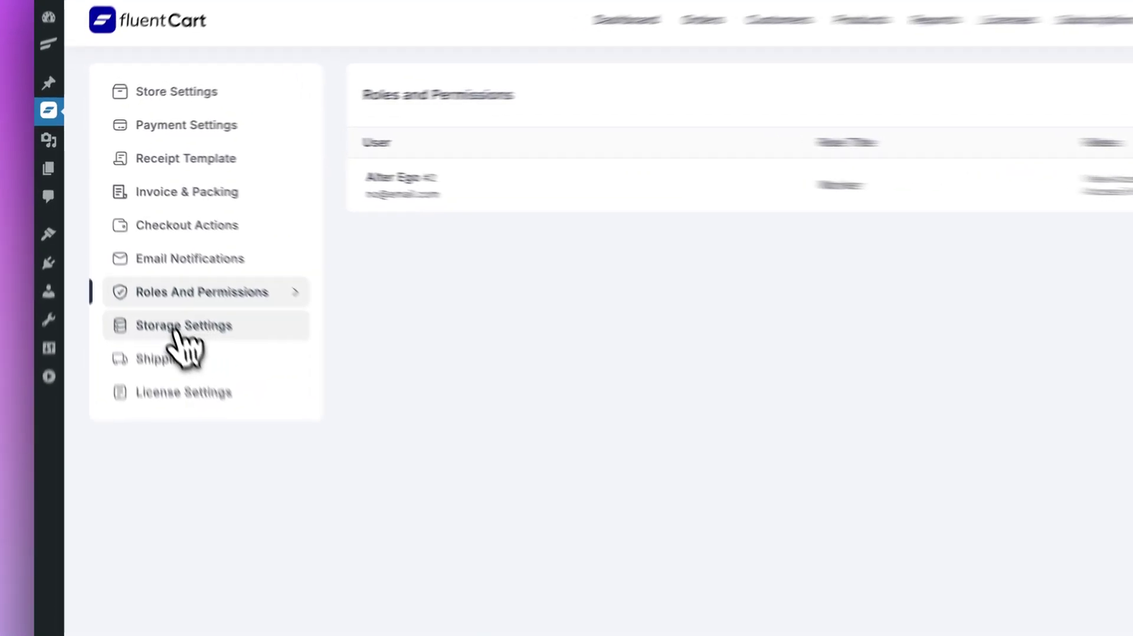
{"action": "left_click", "coordinate": [134, 260]}
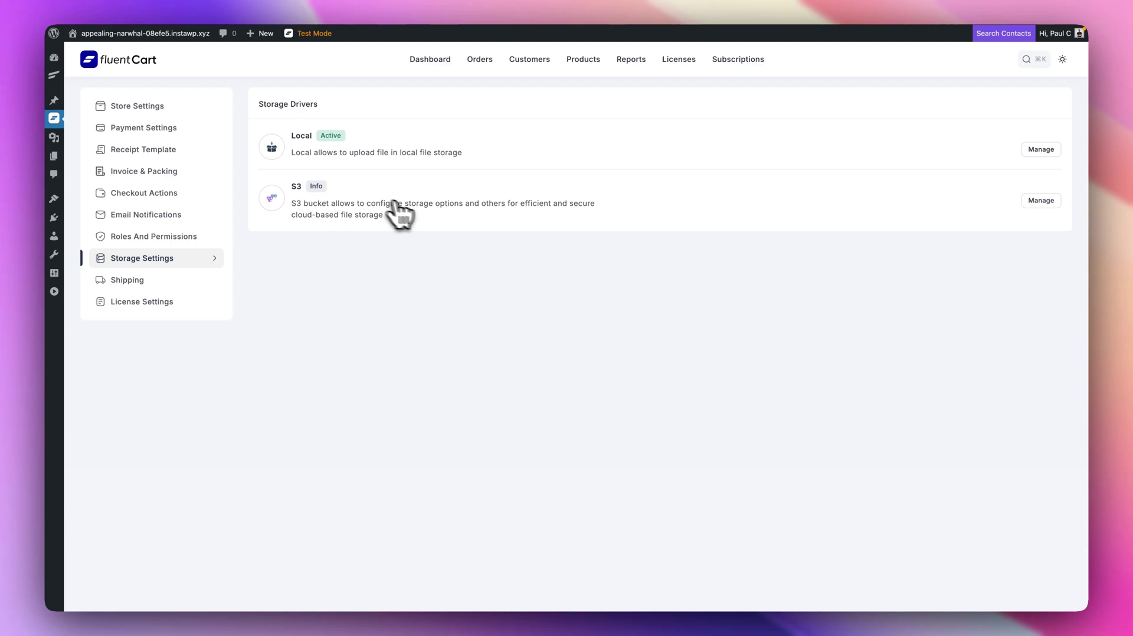
- View the S3 driver settings, then open Shipping to see the UK Shipping zone
{"action": "left_click", "coordinate": [1041, 202]}
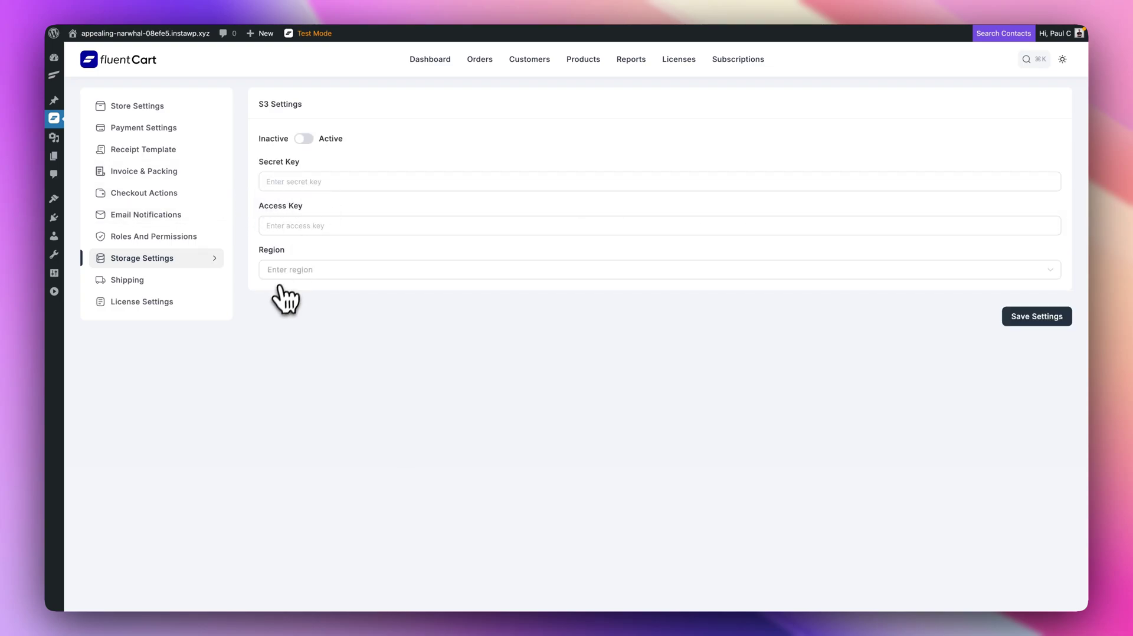
{"action": "left_click", "coordinate": [123, 281]}
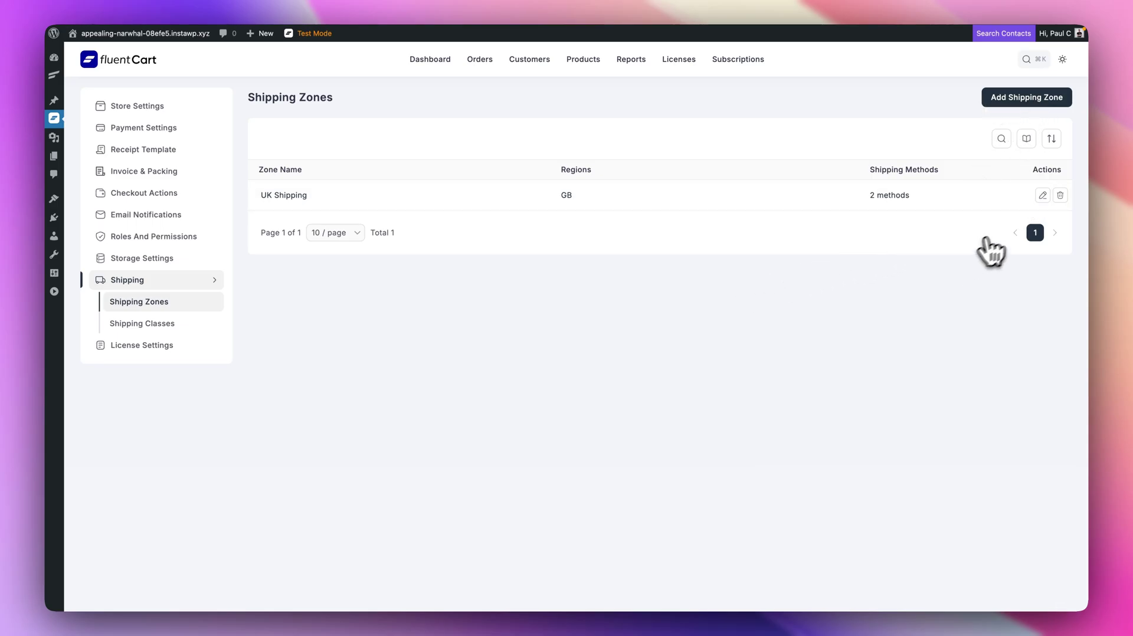
- Inspect UK Shipping's Flat Rate Expedited method (10 per order) and its rate choices, changing nothing
{"action": "left_click", "coordinate": [1042, 196]}
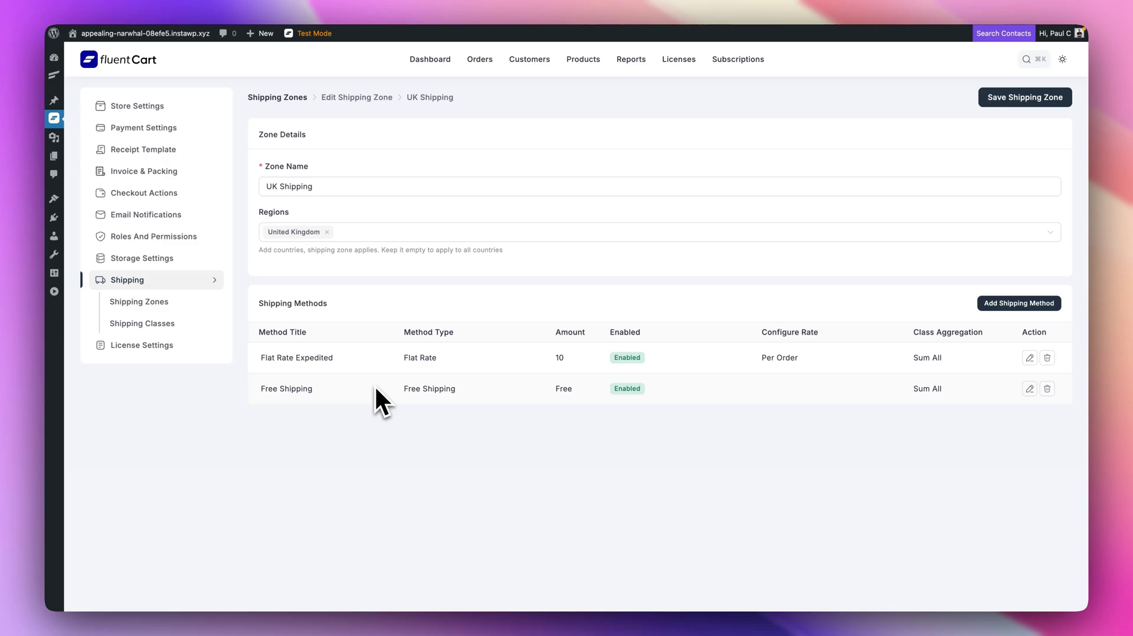
{"action": "left_click", "coordinate": [1030, 358]}
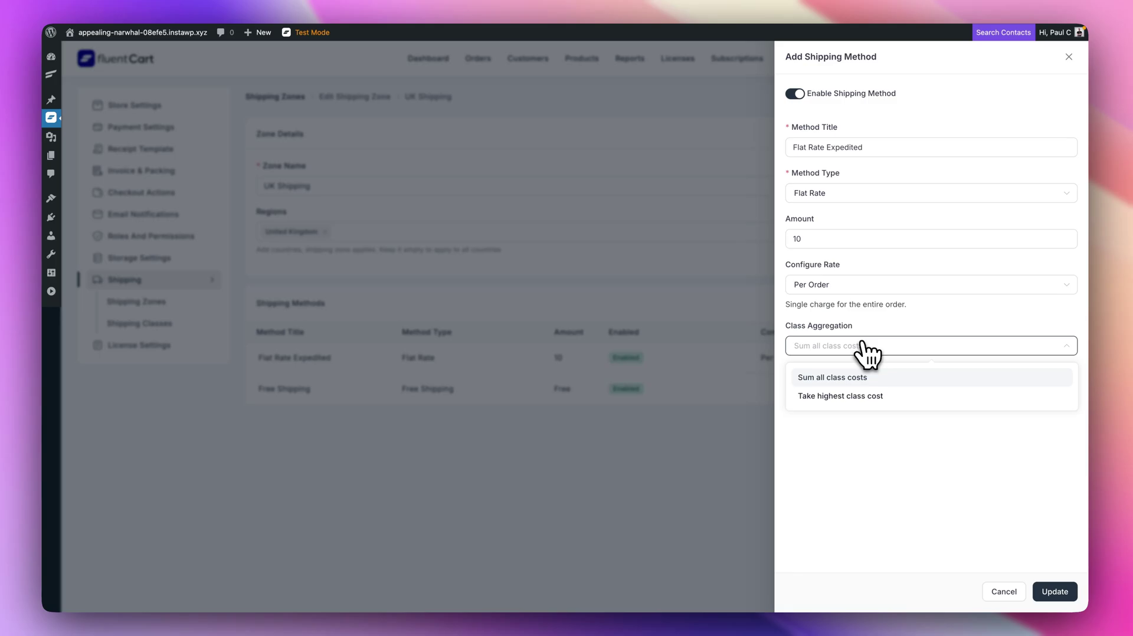
{"action": "left_click", "coordinate": [843, 288]}
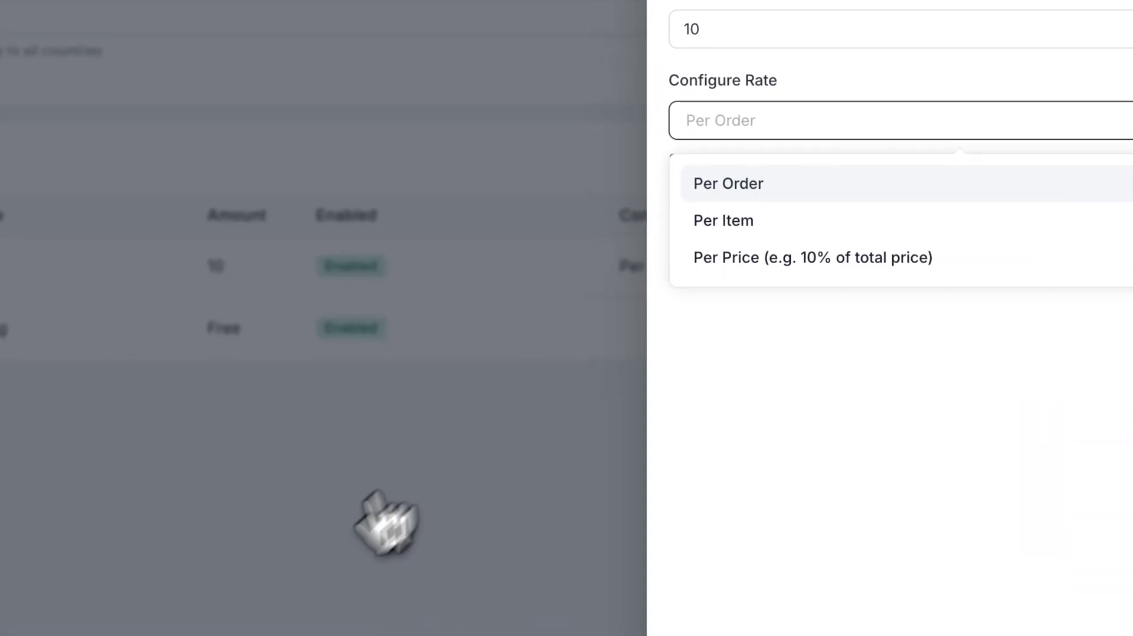
{"action": "left_click", "coordinate": [379, 523]}
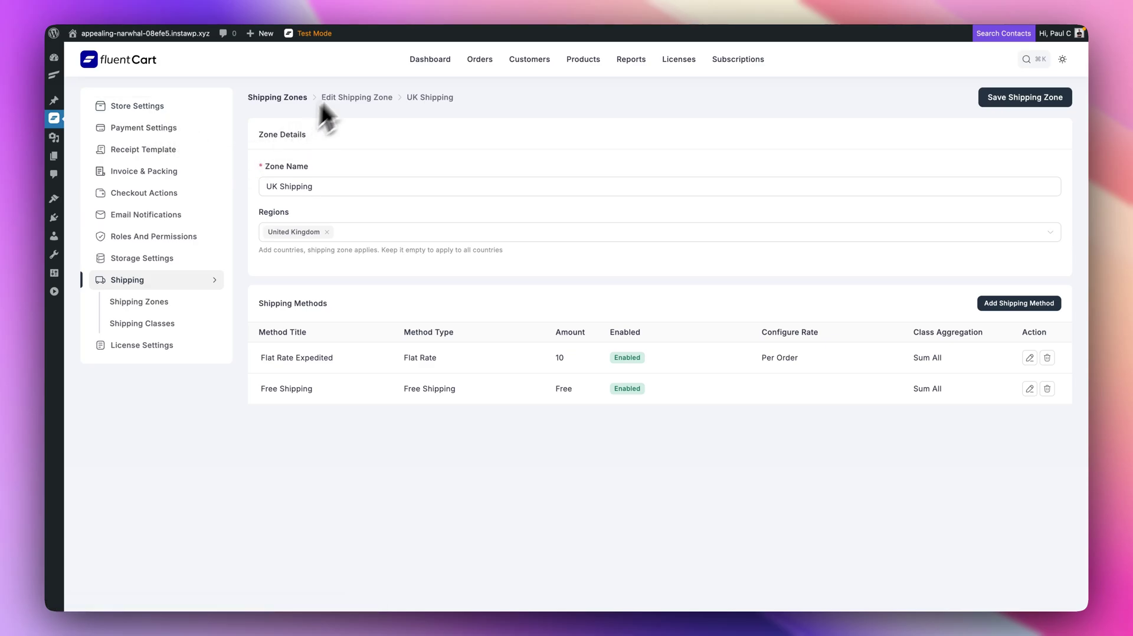
- Scroll through AdminerEvo's 72 database tables, including the iwp5fd9_fct_ FluentCart tables
{"action": "mouse_move", "coordinate": [424, 27]}
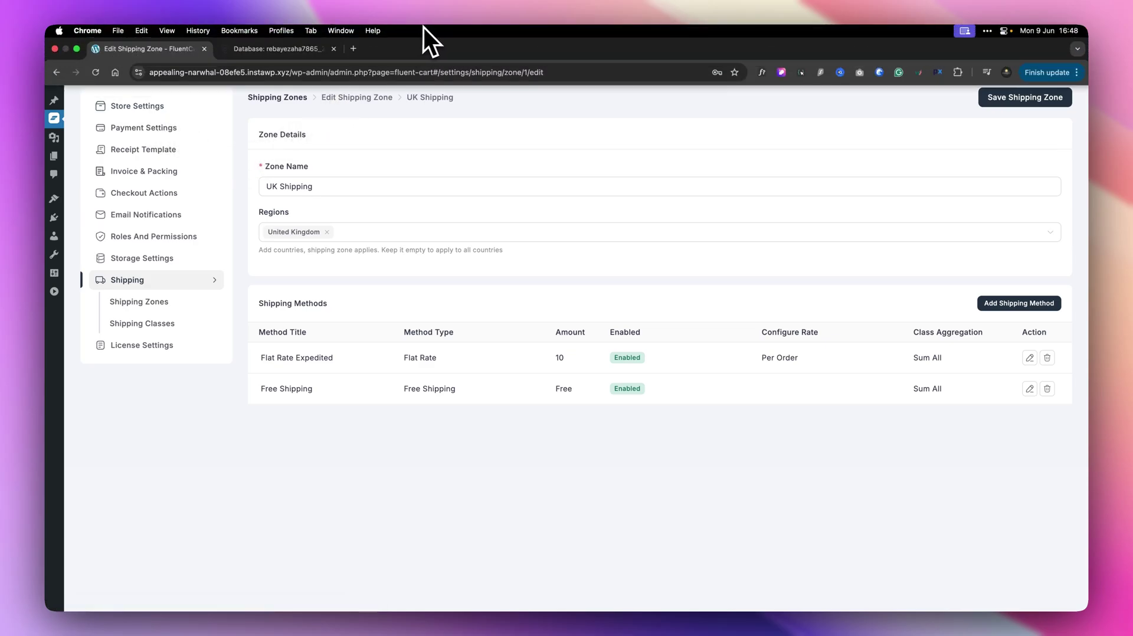
{"action": "left_click", "coordinate": [301, 47]}
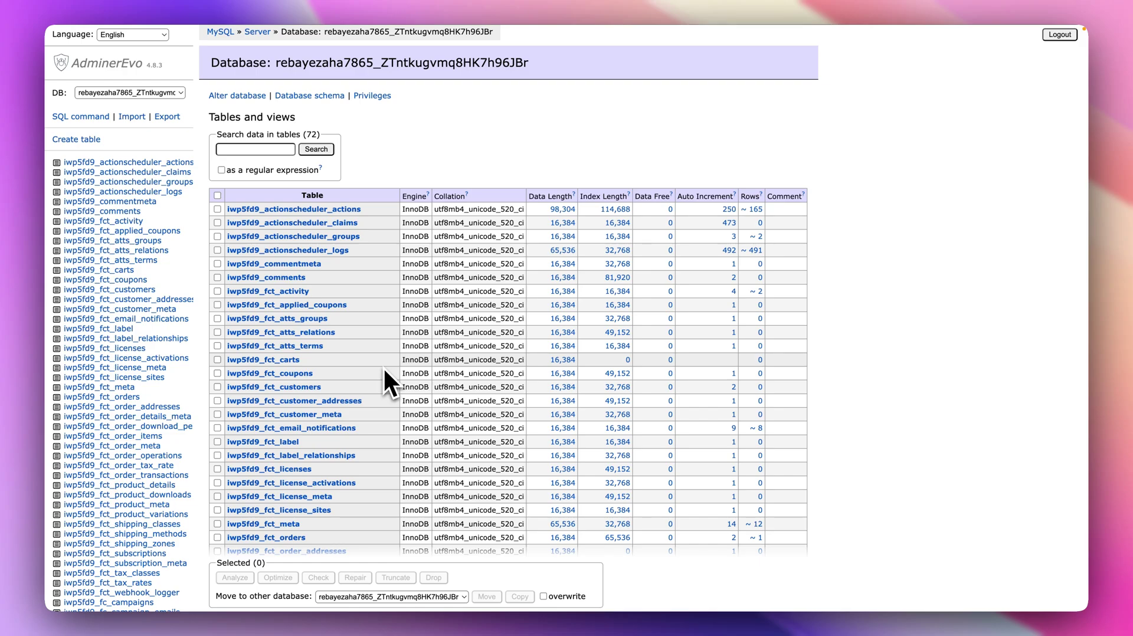
{"action": "scroll", "coordinate": [384, 367], "scroll_direction": "down", "scroll_amount": 3}
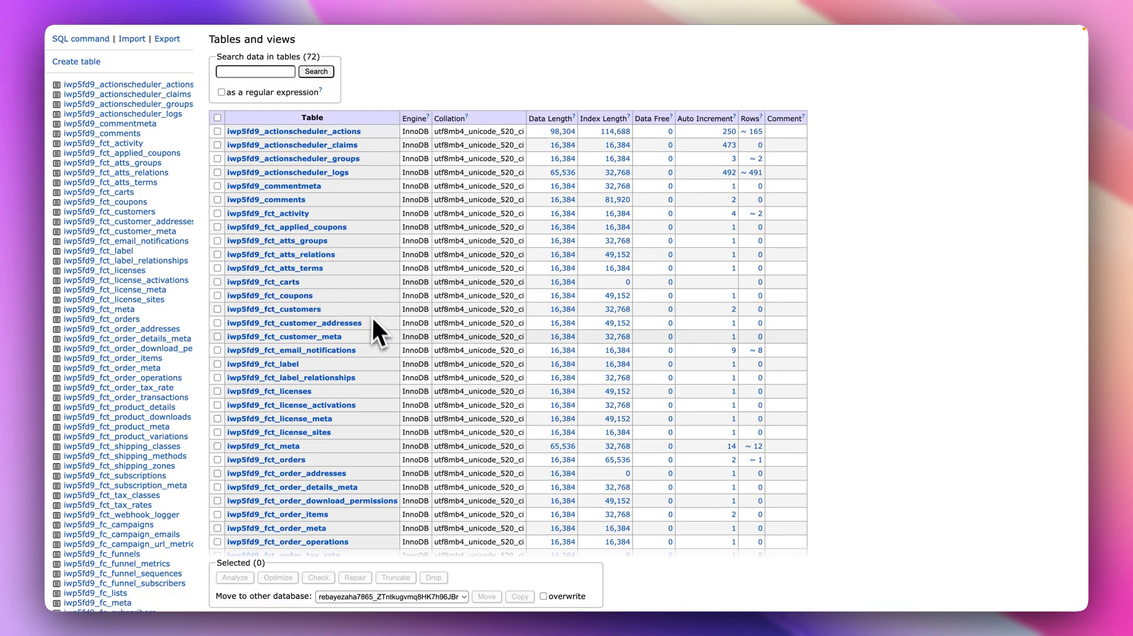
{"action": "scroll", "coordinate": [378, 383], "scroll_direction": "down", "scroll_amount": 6}
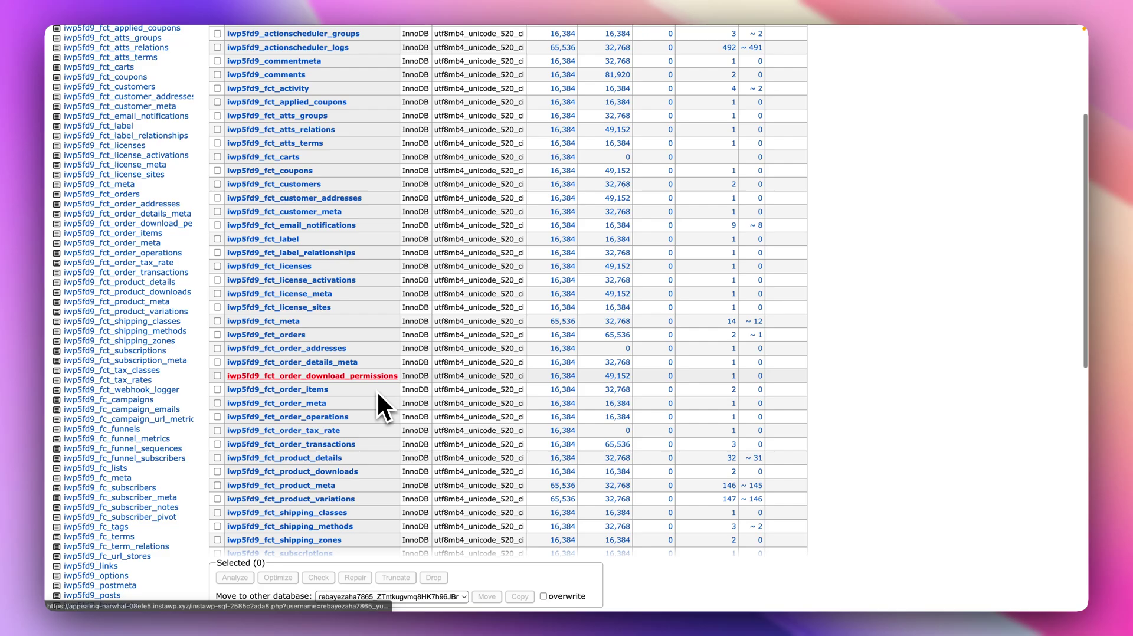
{"action": "scroll", "coordinate": [378, 395], "scroll_direction": "down", "scroll_amount": 6}
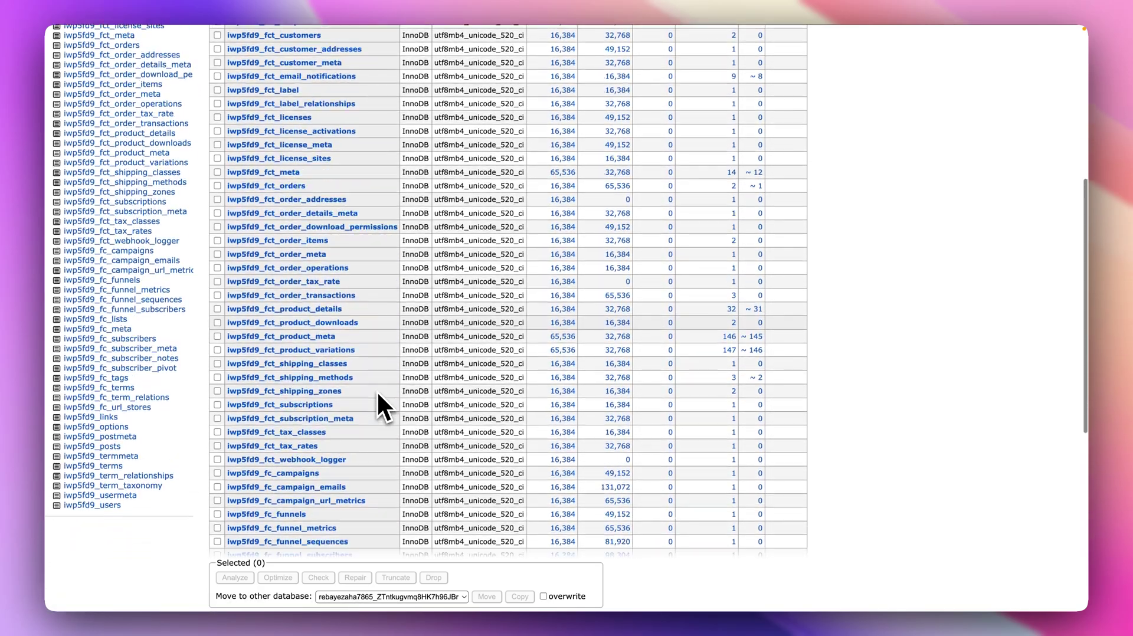
{"action": "scroll", "coordinate": [378, 394], "scroll_direction": "down", "scroll_amount": 7}
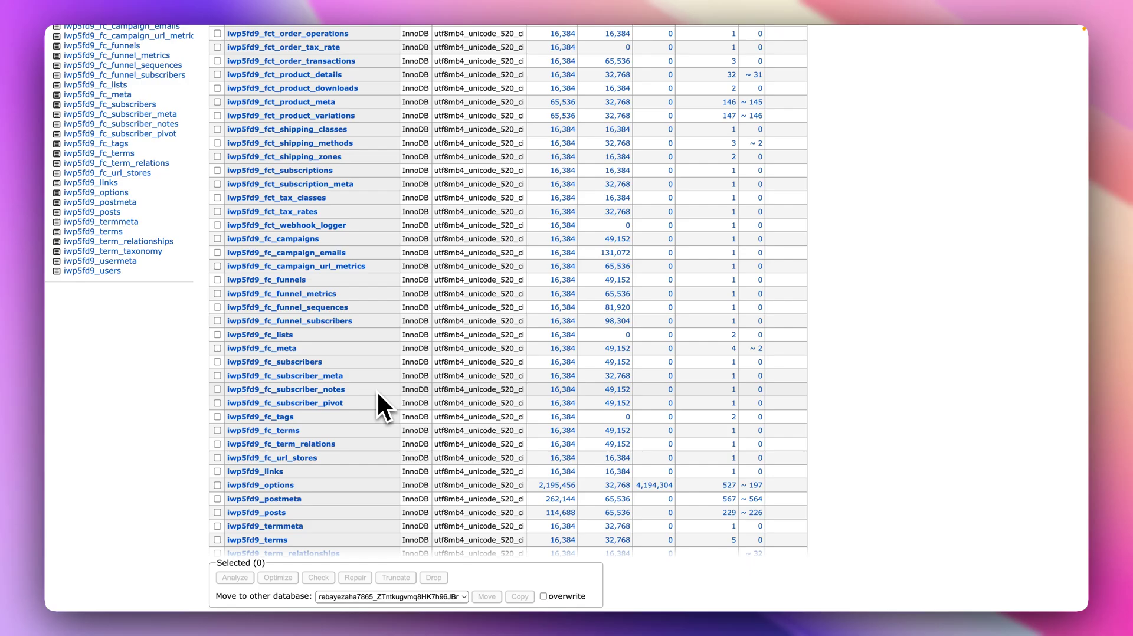
{"action": "scroll", "coordinate": [378, 394], "scroll_direction": "up", "scroll_amount": 19}
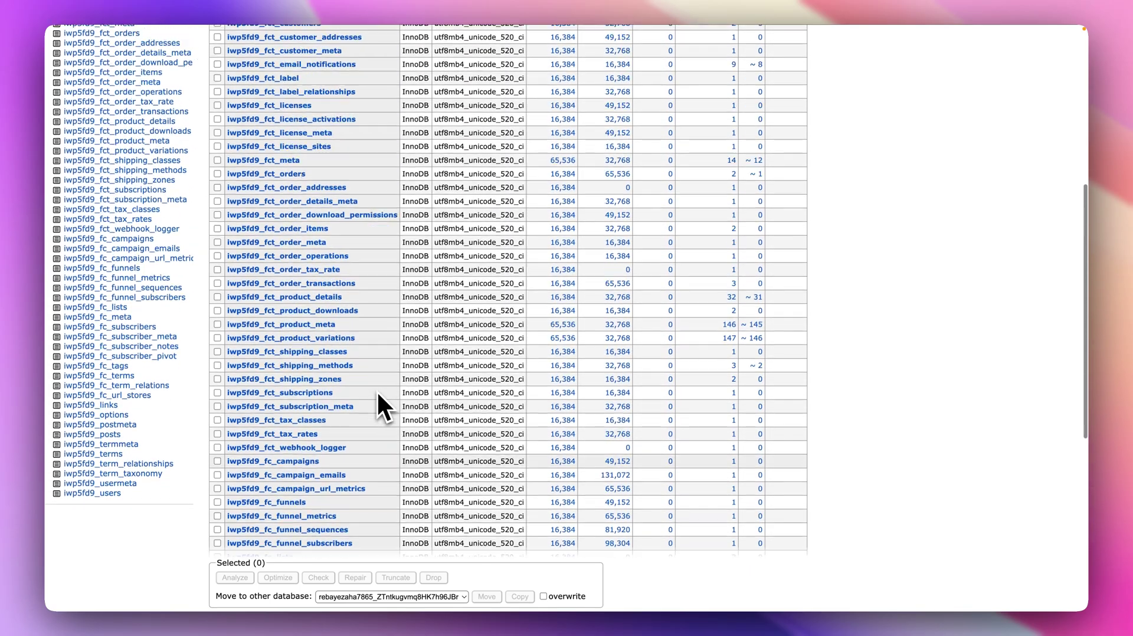
{"action": "scroll", "coordinate": [377, 394], "scroll_direction": "up", "scroll_amount": 2}
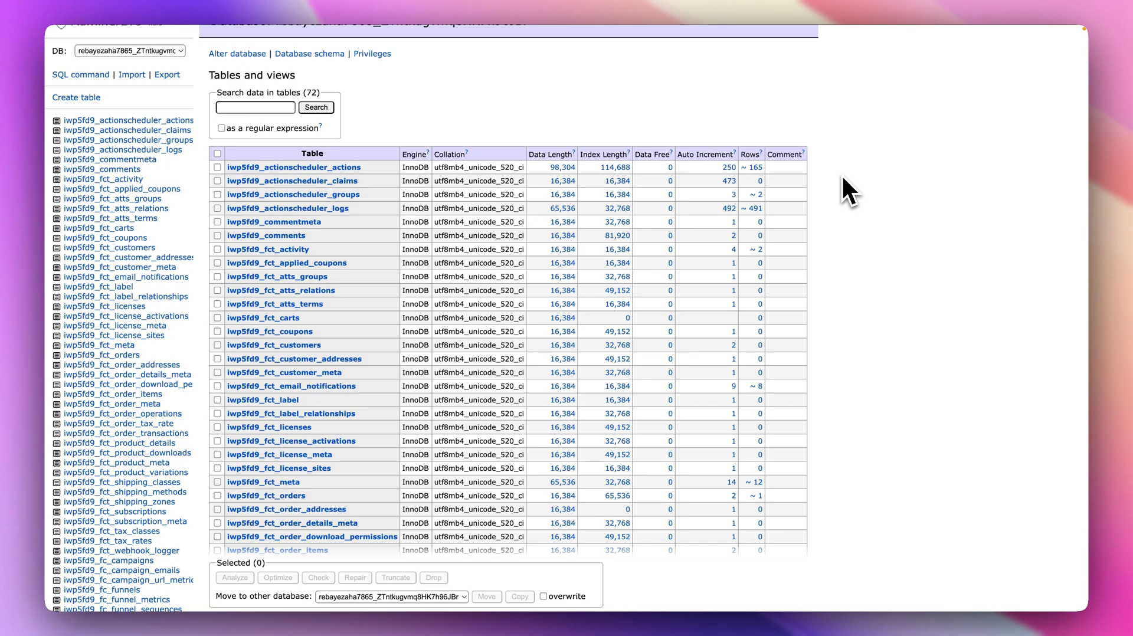
{"action": "scroll", "coordinate": [730, 143], "scroll_direction": "up", "scroll_amount": 2}
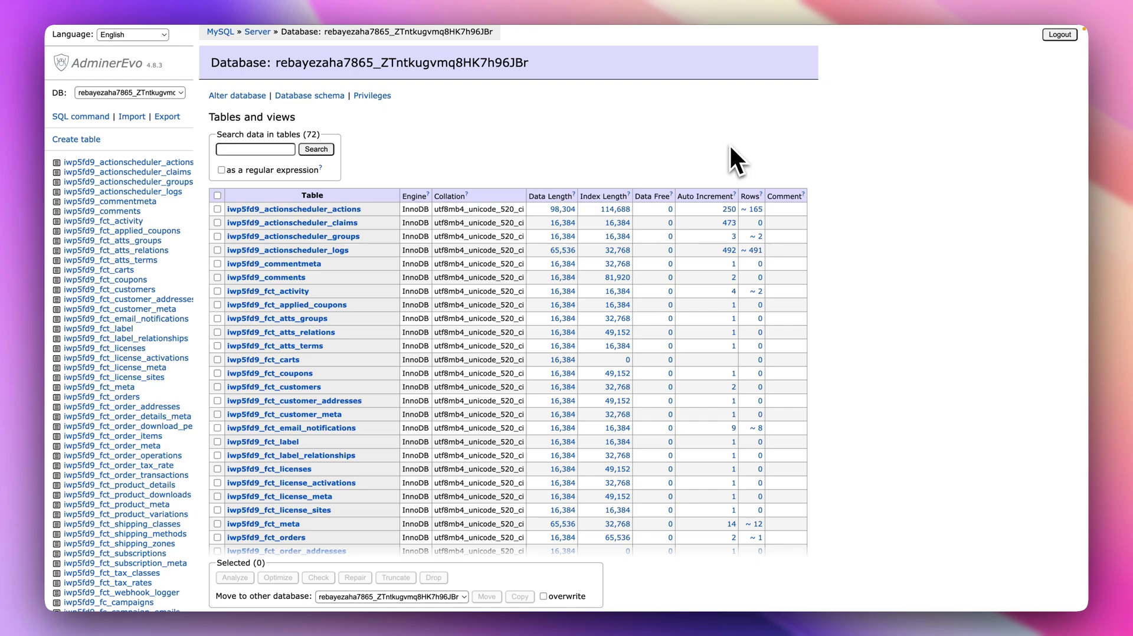
{"action": "mouse_move", "coordinate": [342, 28]}
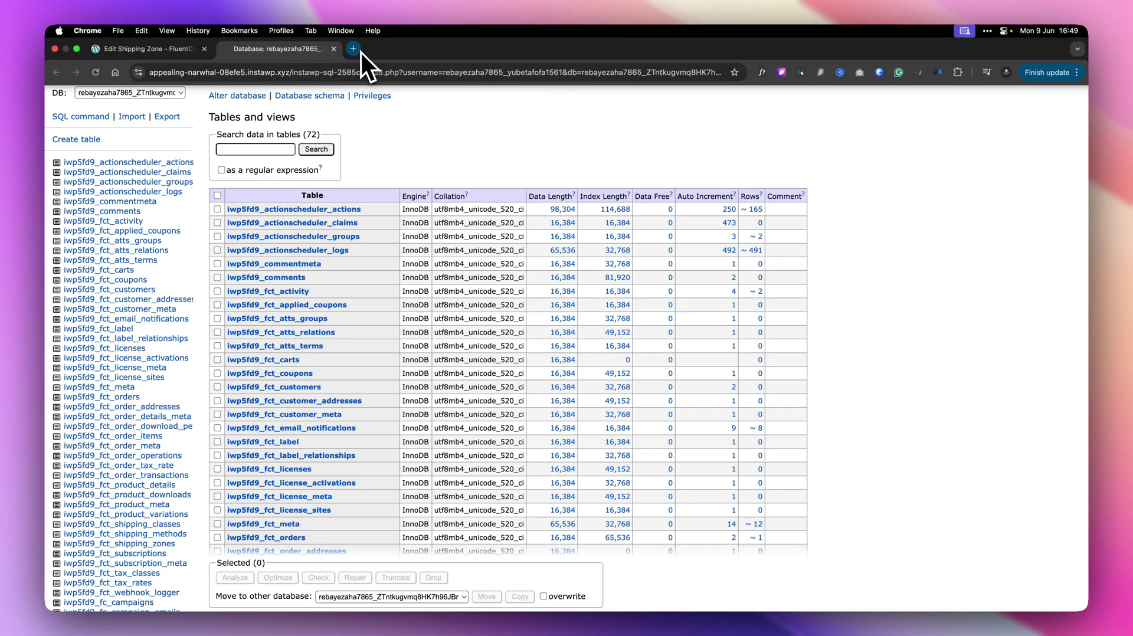
{"action": "left_click", "coordinate": [169, 51]}
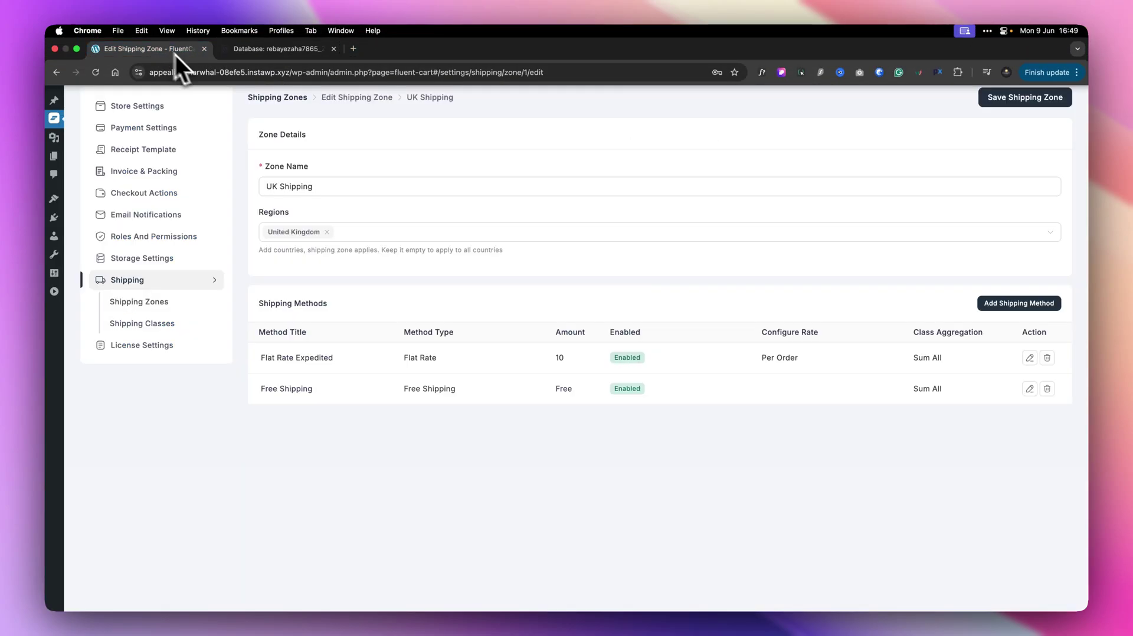